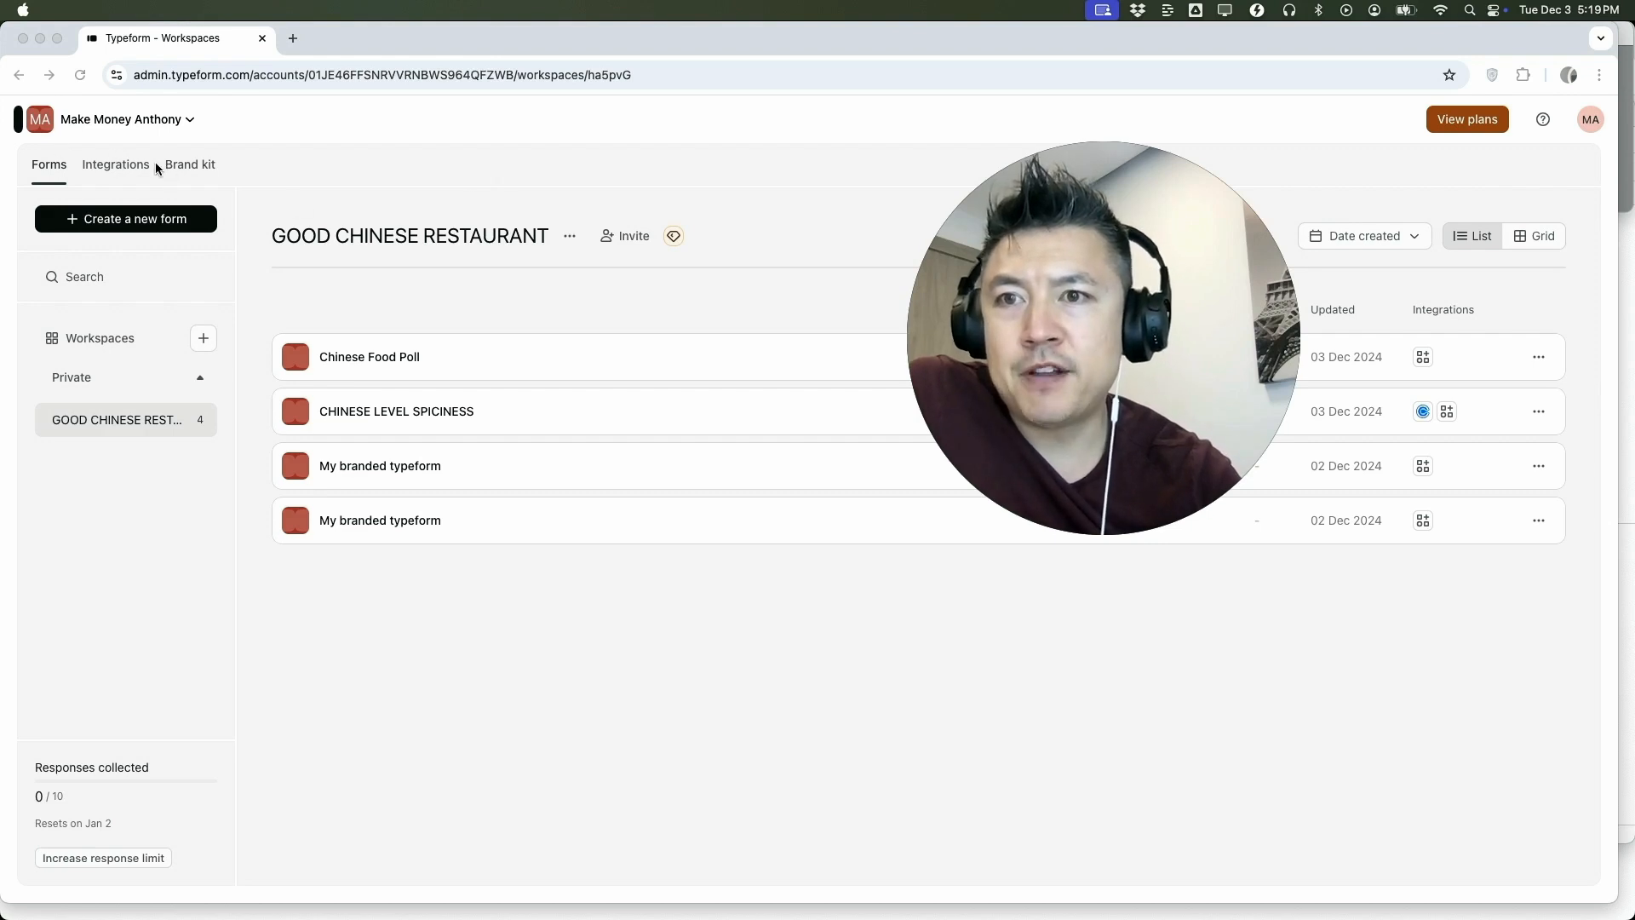
Open the CHINESE LEVEL SPICINESS form from the GOOD CHINESE RESTAURANT workspace.
left_click(128, 424)
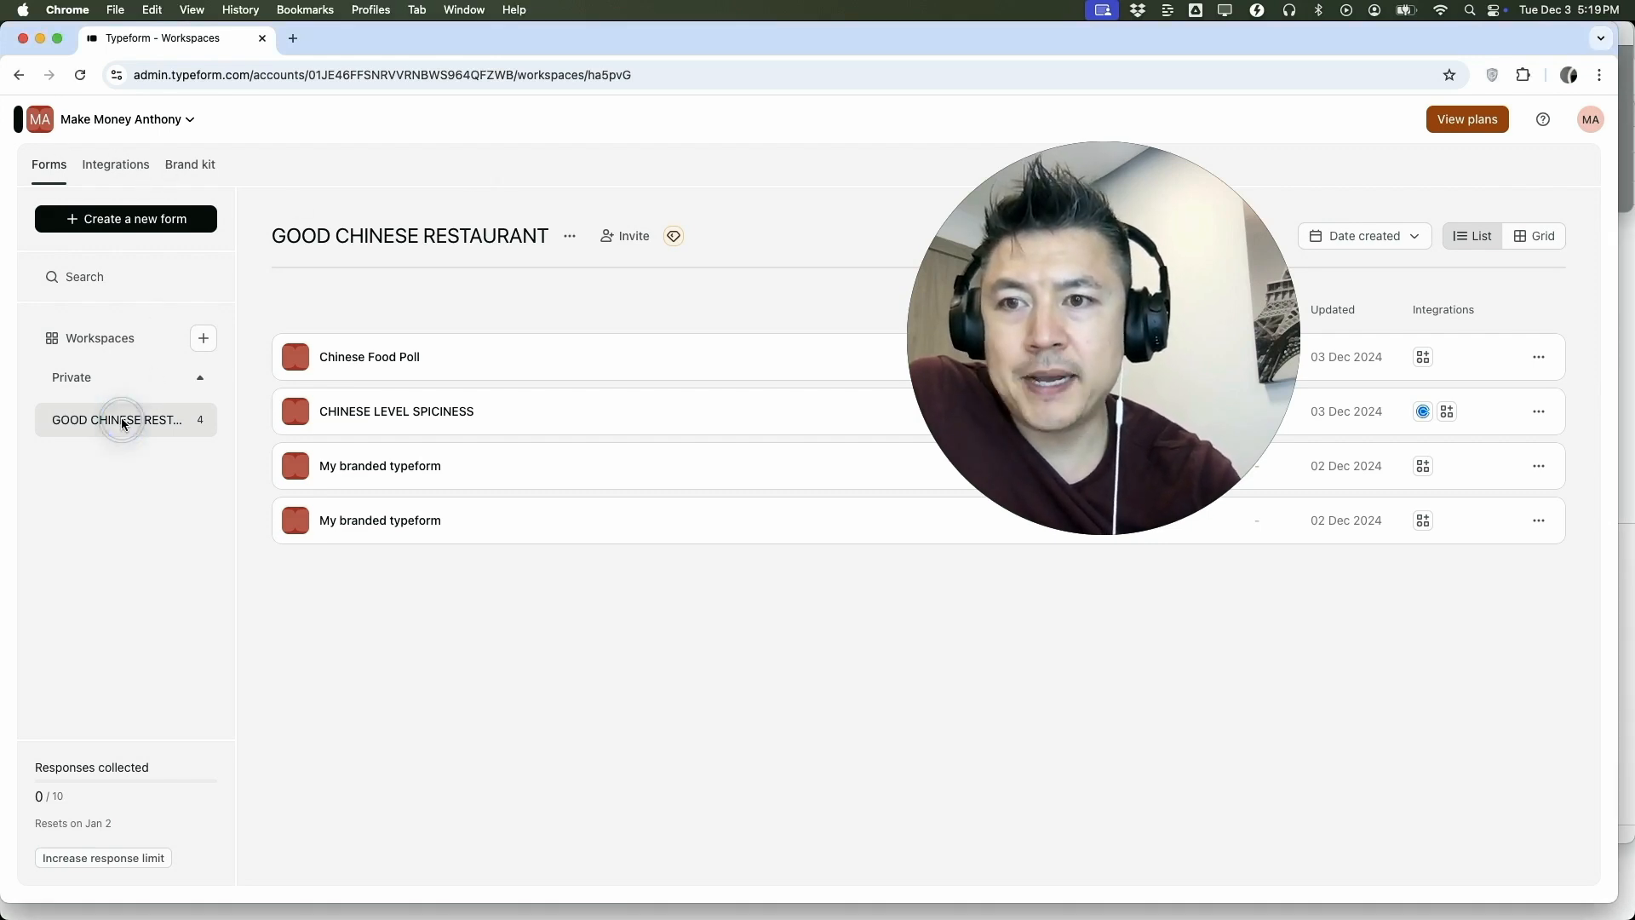
left_click(130, 426)
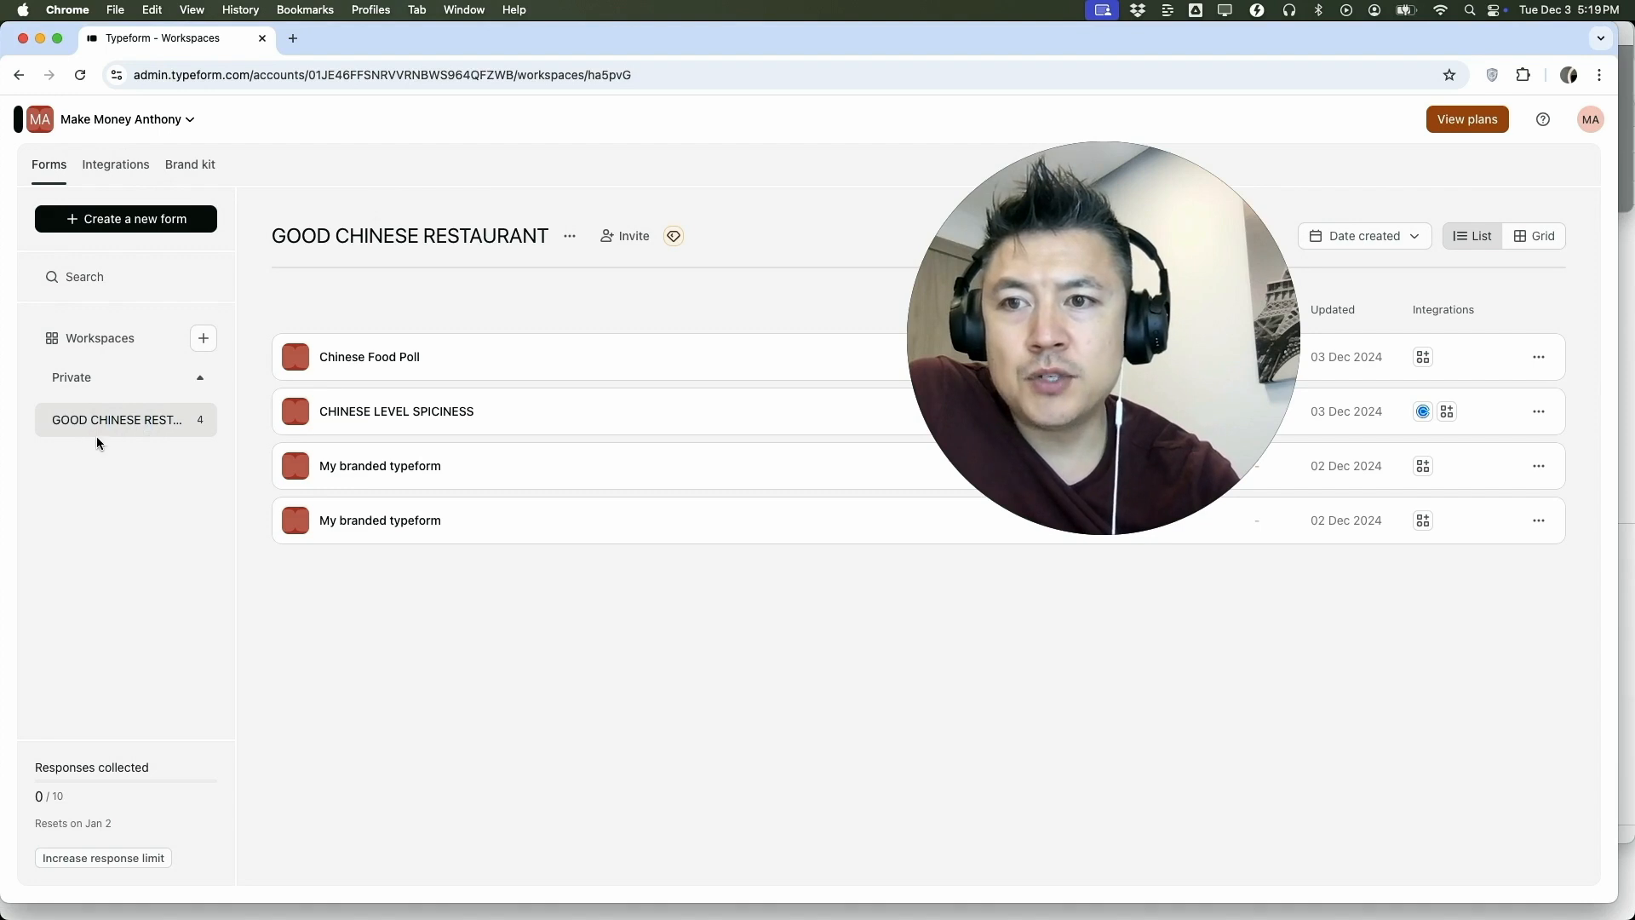
left_click(57, 175)
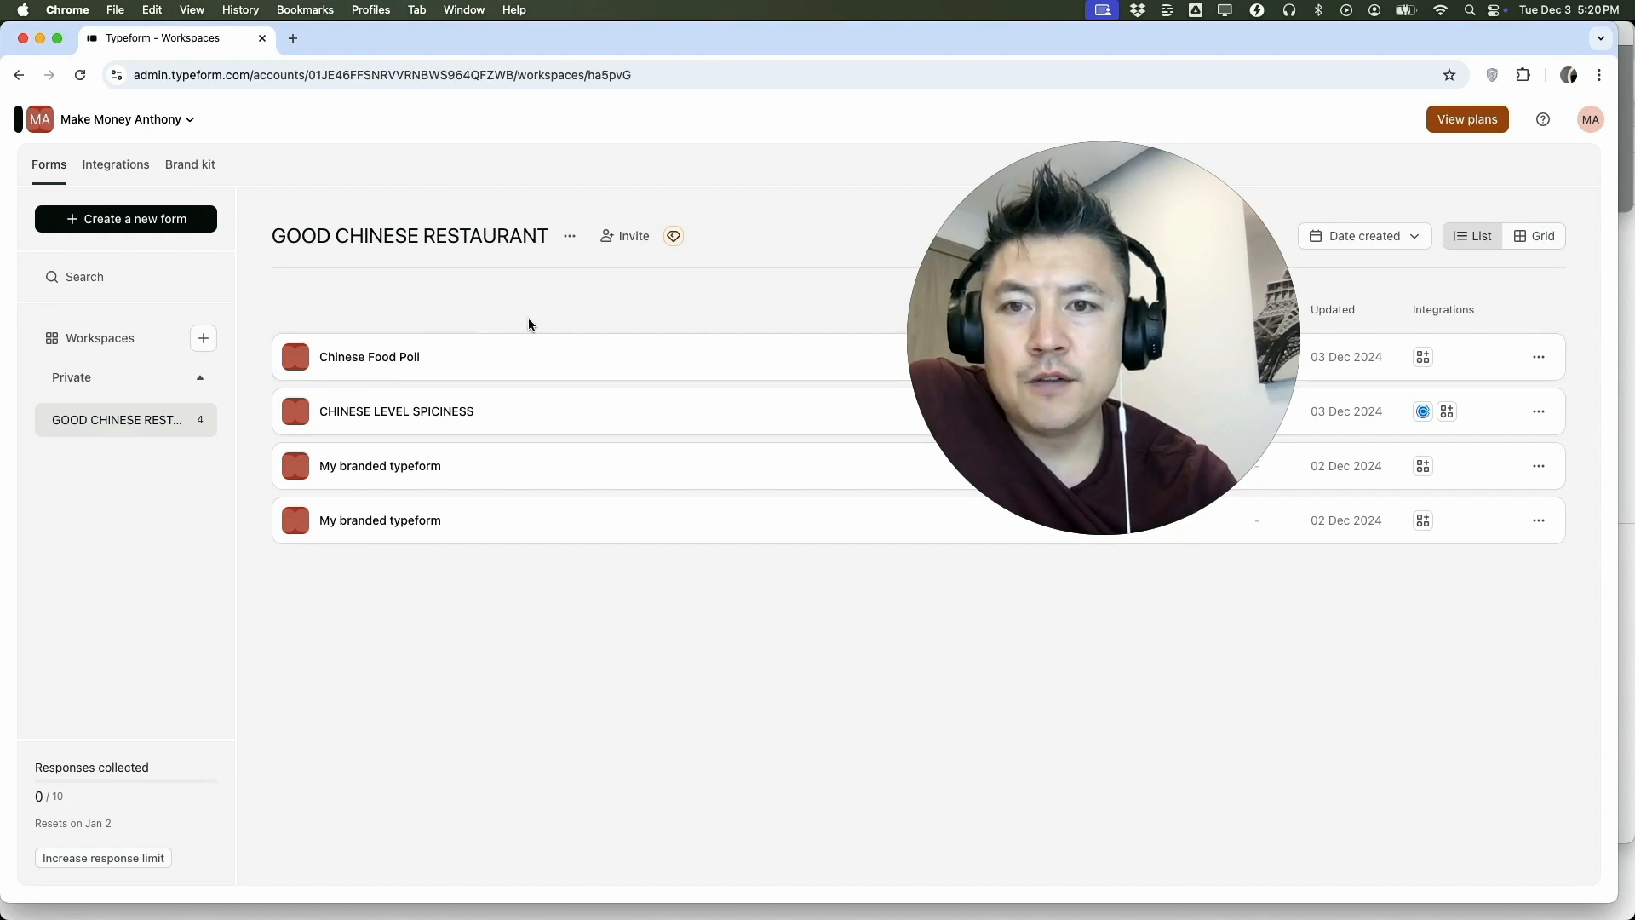
left_click(469, 426)
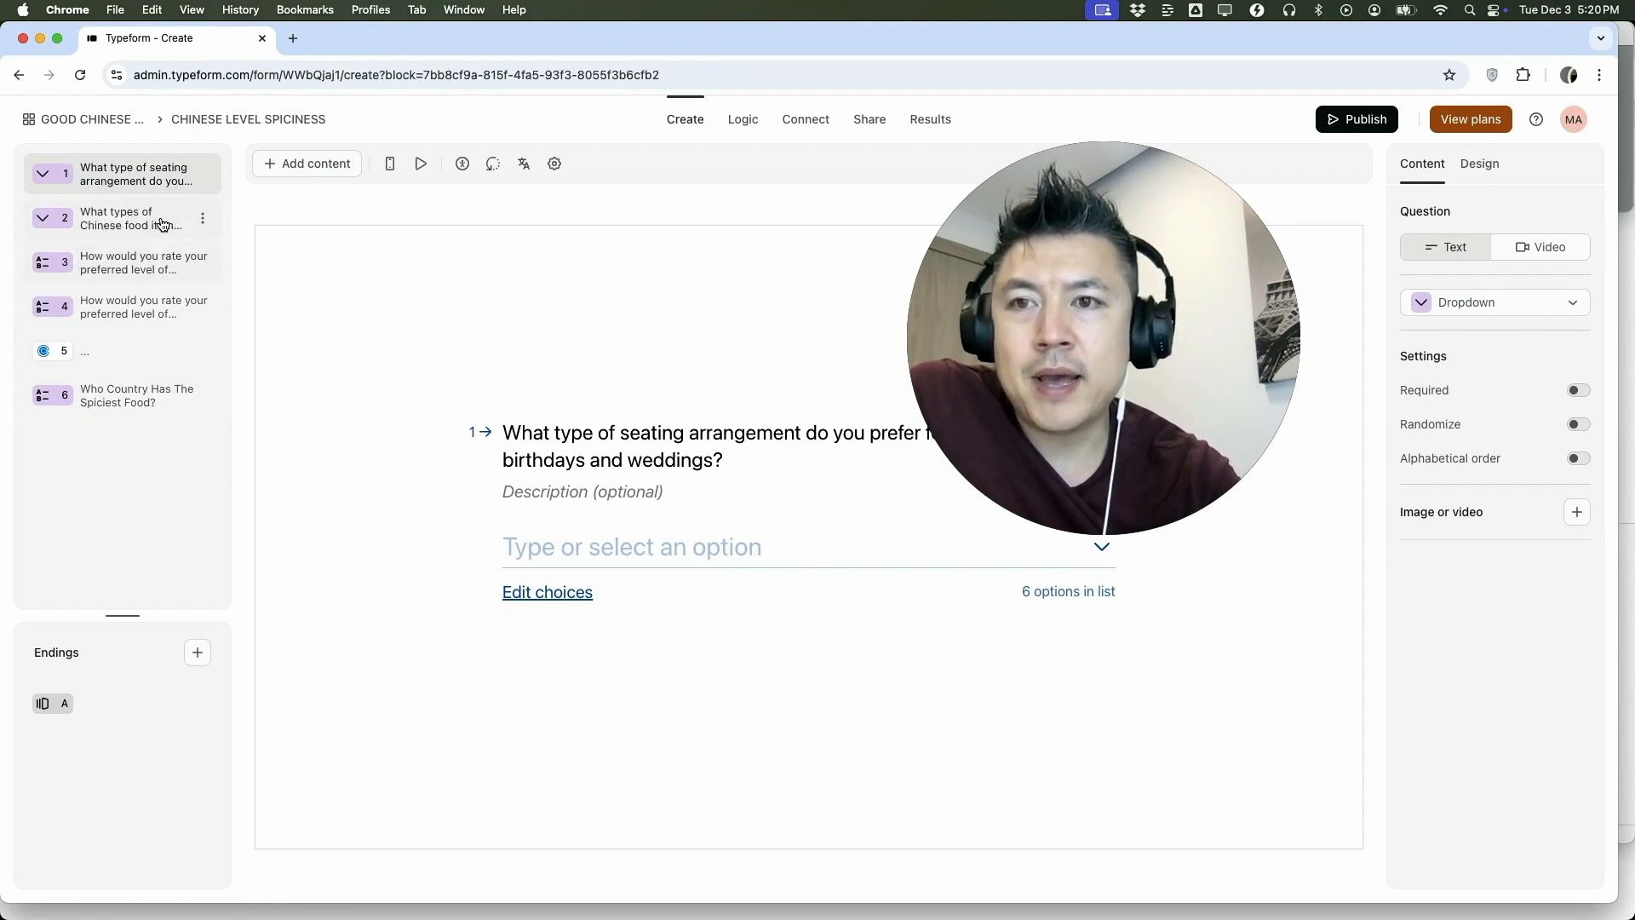
Add a Payment question to the form and move it to position 5, directly before the Calendly question.
left_click(307, 164)
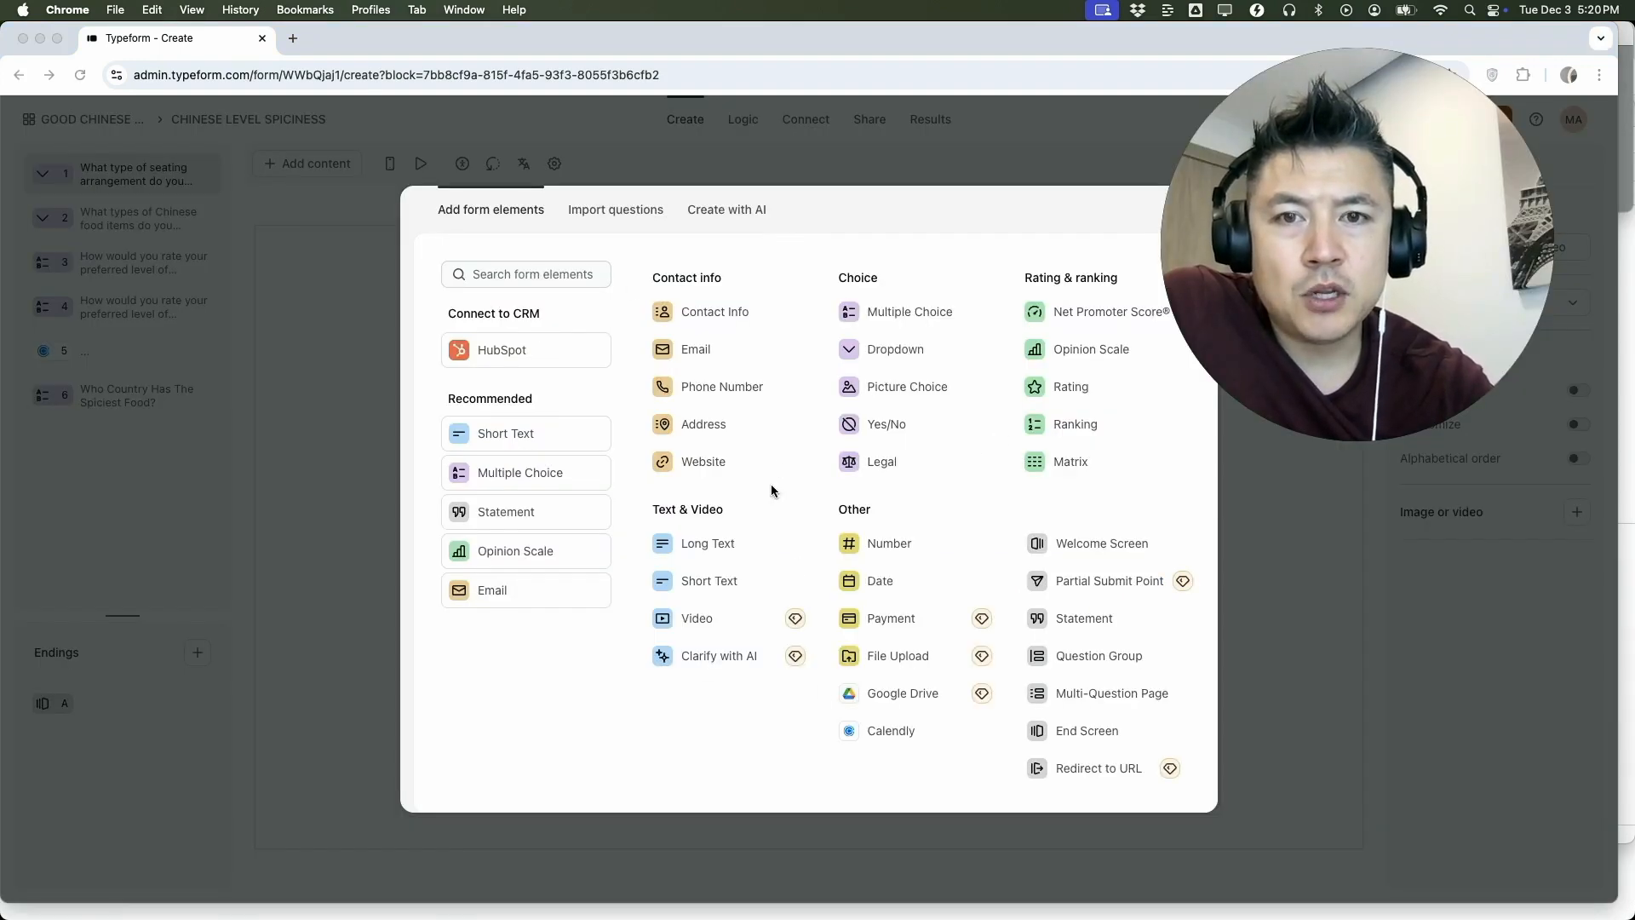
left_click(897, 627)
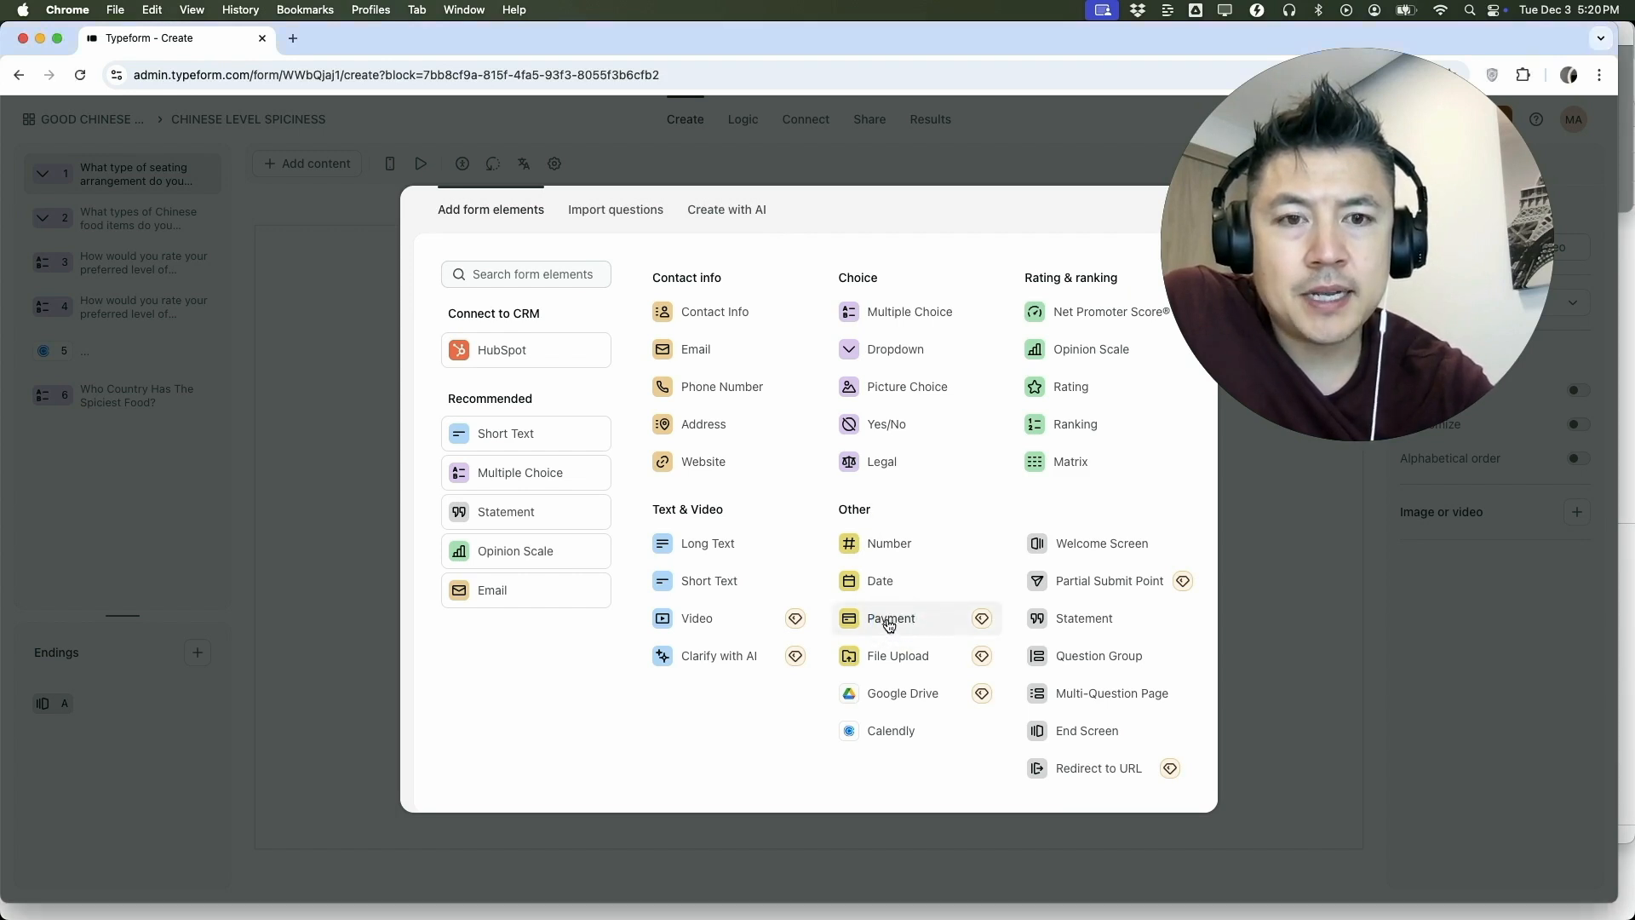
left_click(888, 626)
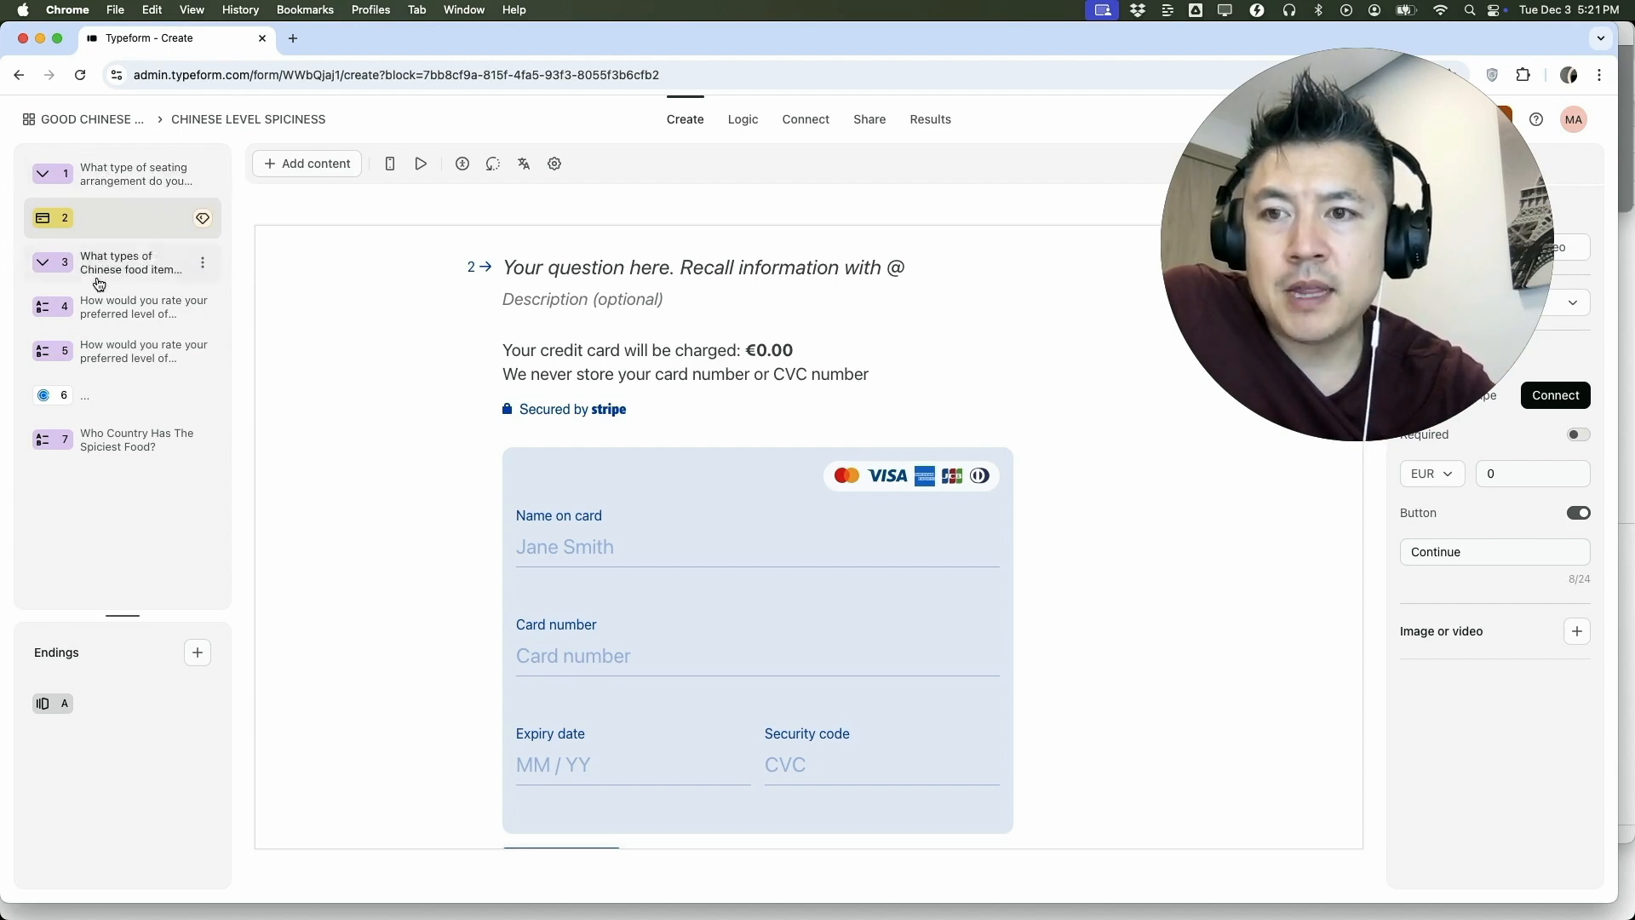
left_click(100, 226)
left_click_drag(100, 227, 102, 368)
left_click(94, 357)
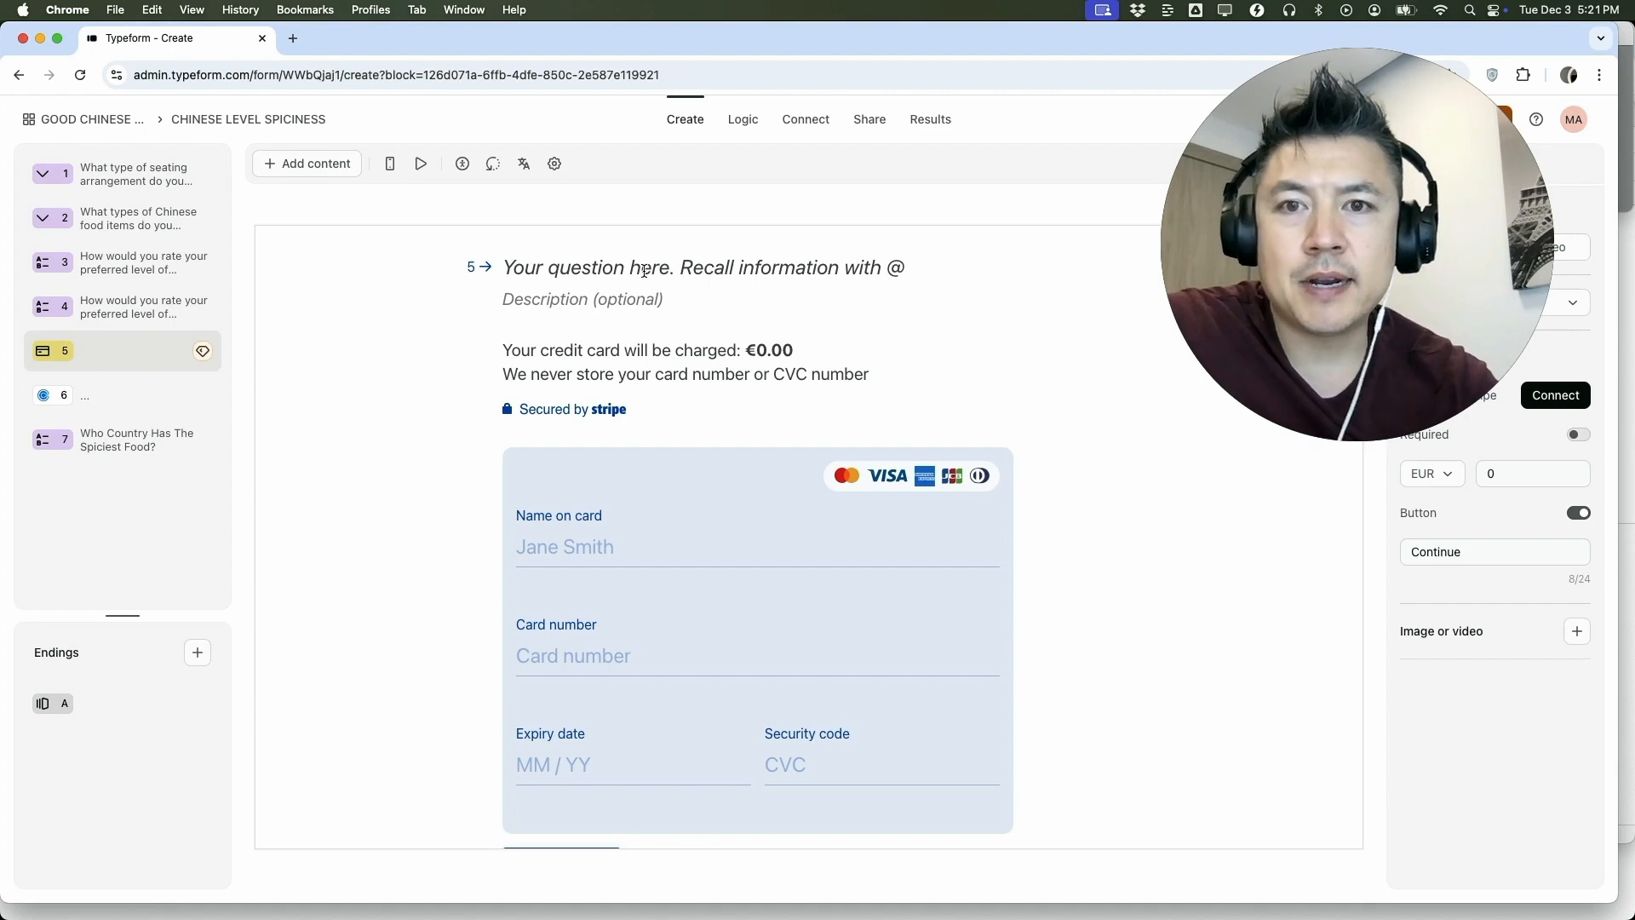
Title the payment question "MAKE YOUR PAYMENT BEFORE I SCHEDULE!".
left_click(616, 271)
type("MAKE YOUR PAYM")
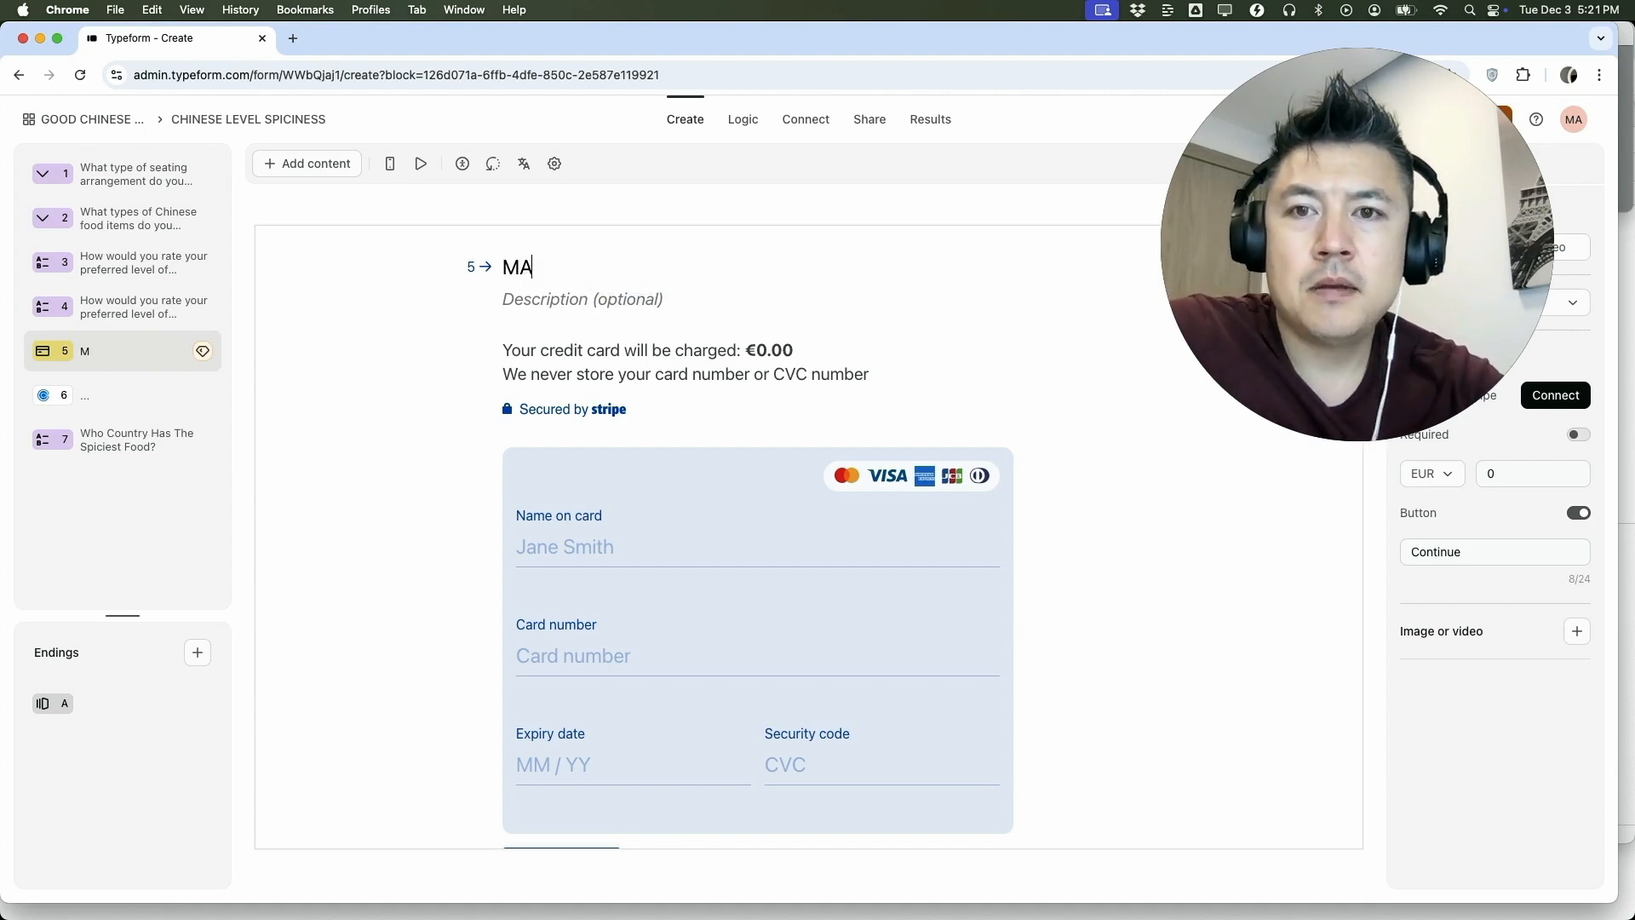
type("ENT BEFORE I SCHEDULE!")
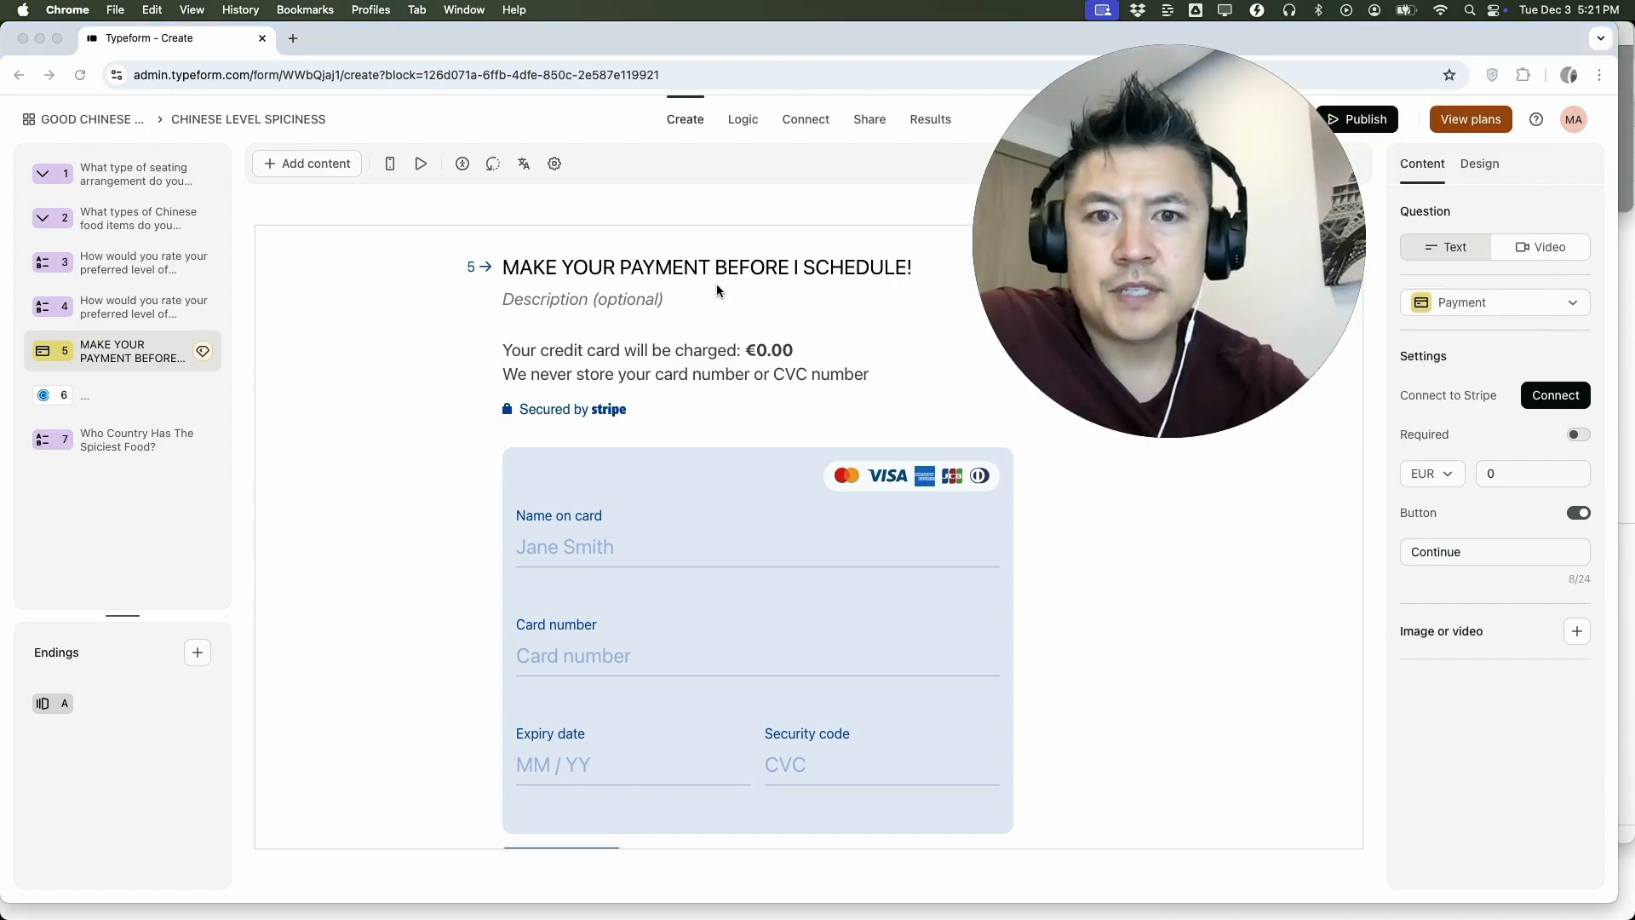
Set the payment question's currency to USD and its charge amount to 999.
left_click(1515, 308)
left_click(1510, 308)
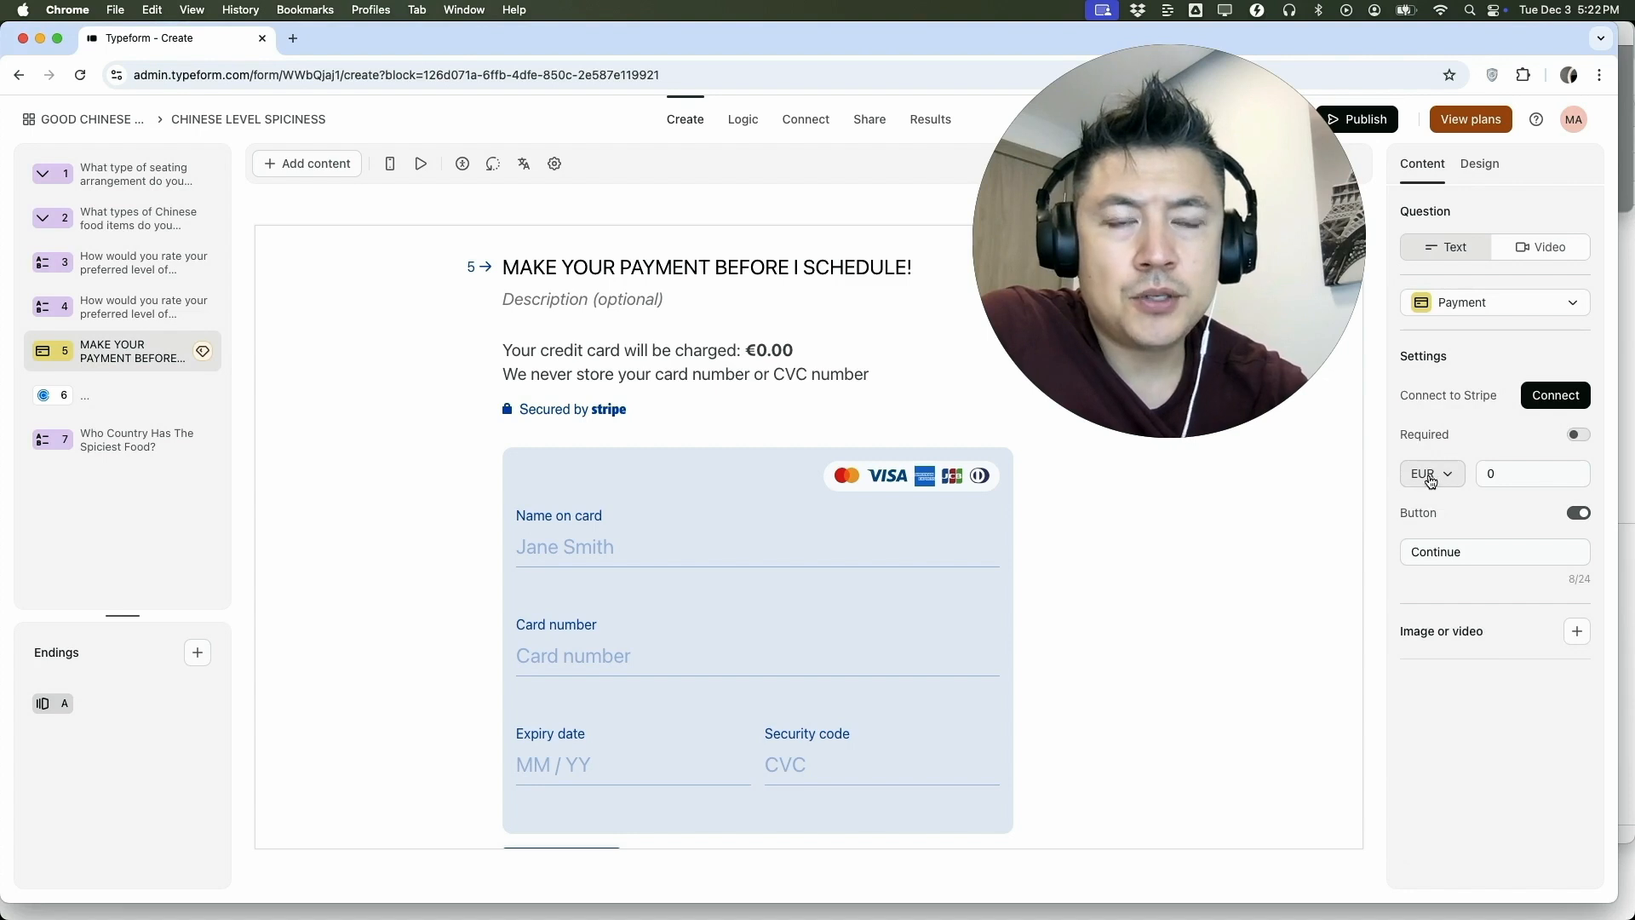
left_click(1430, 475)
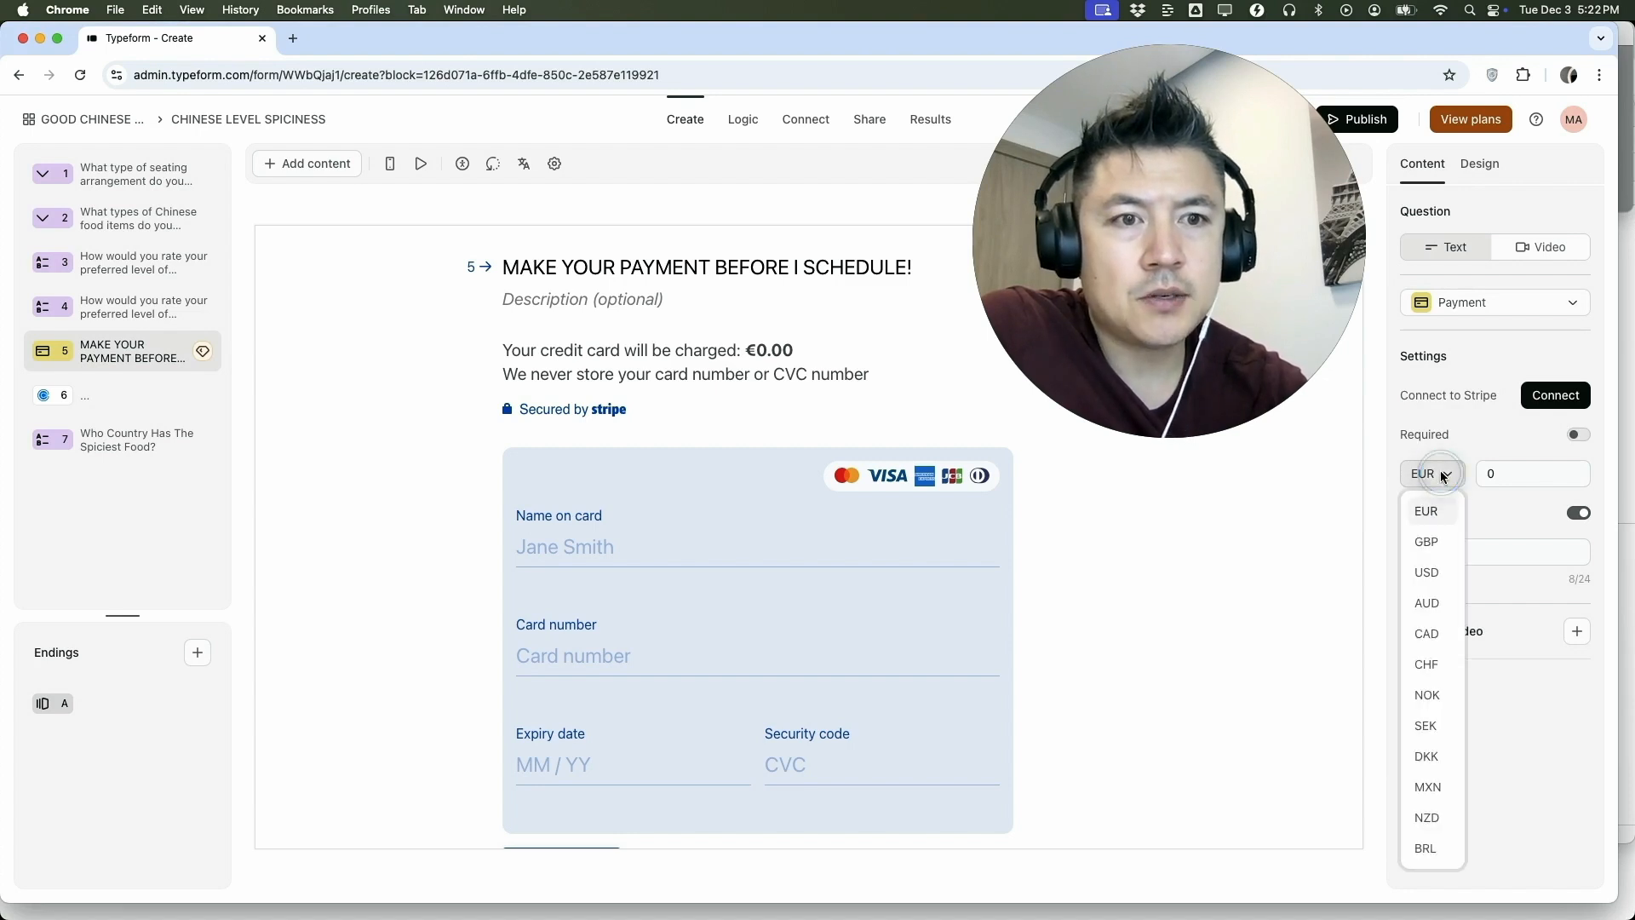
left_click(1428, 568)
double_click(1505, 472)
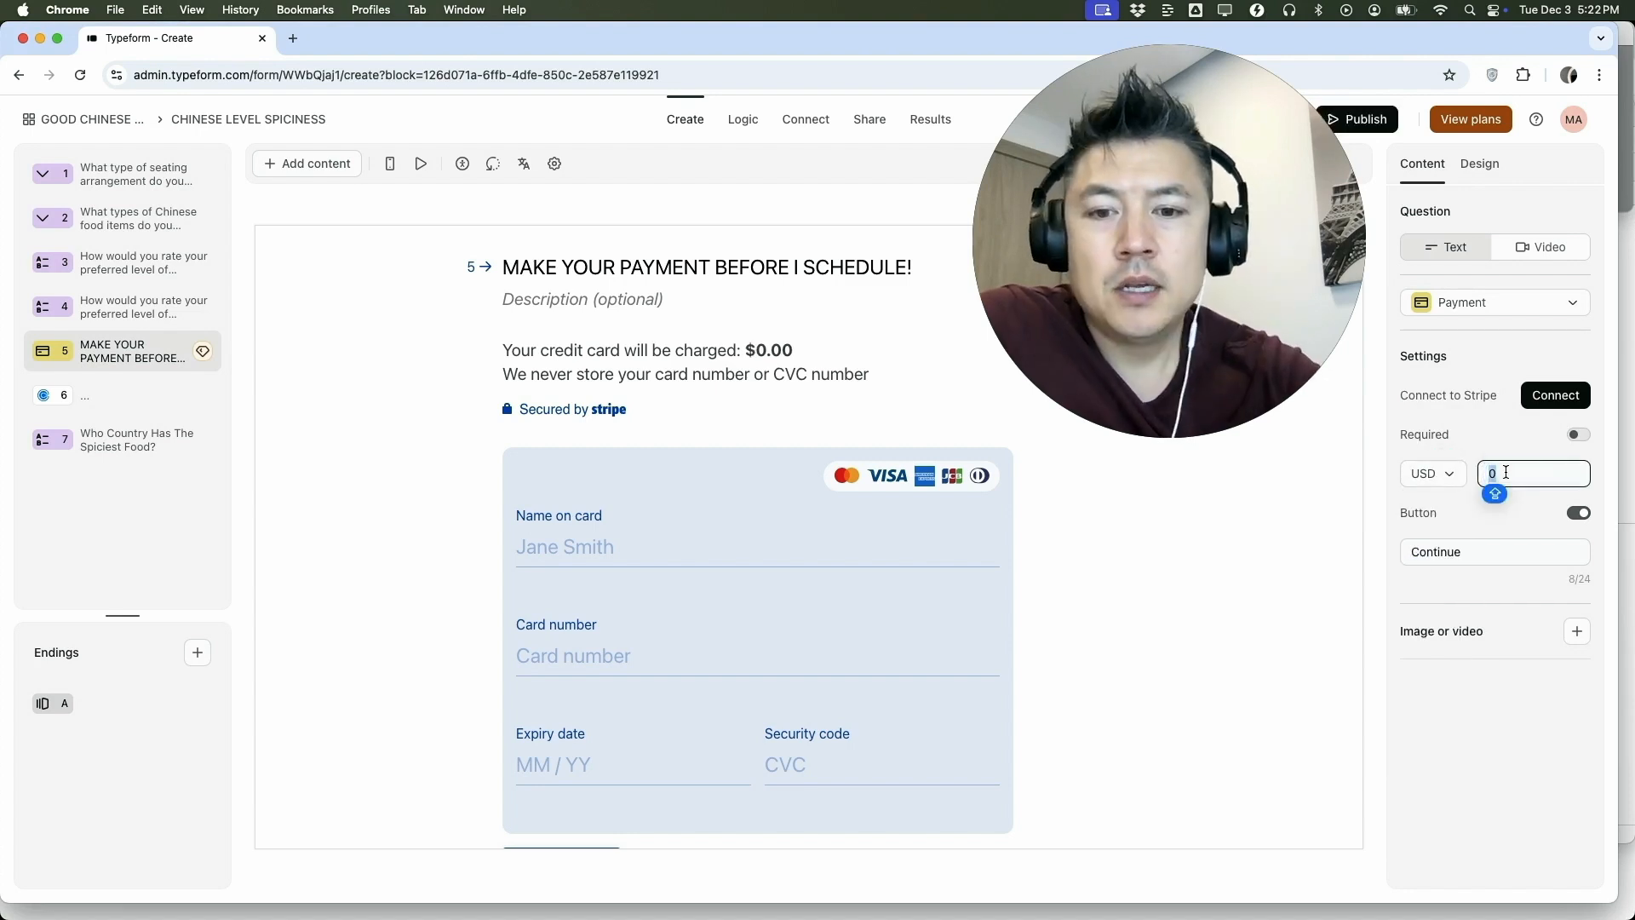
type("999")
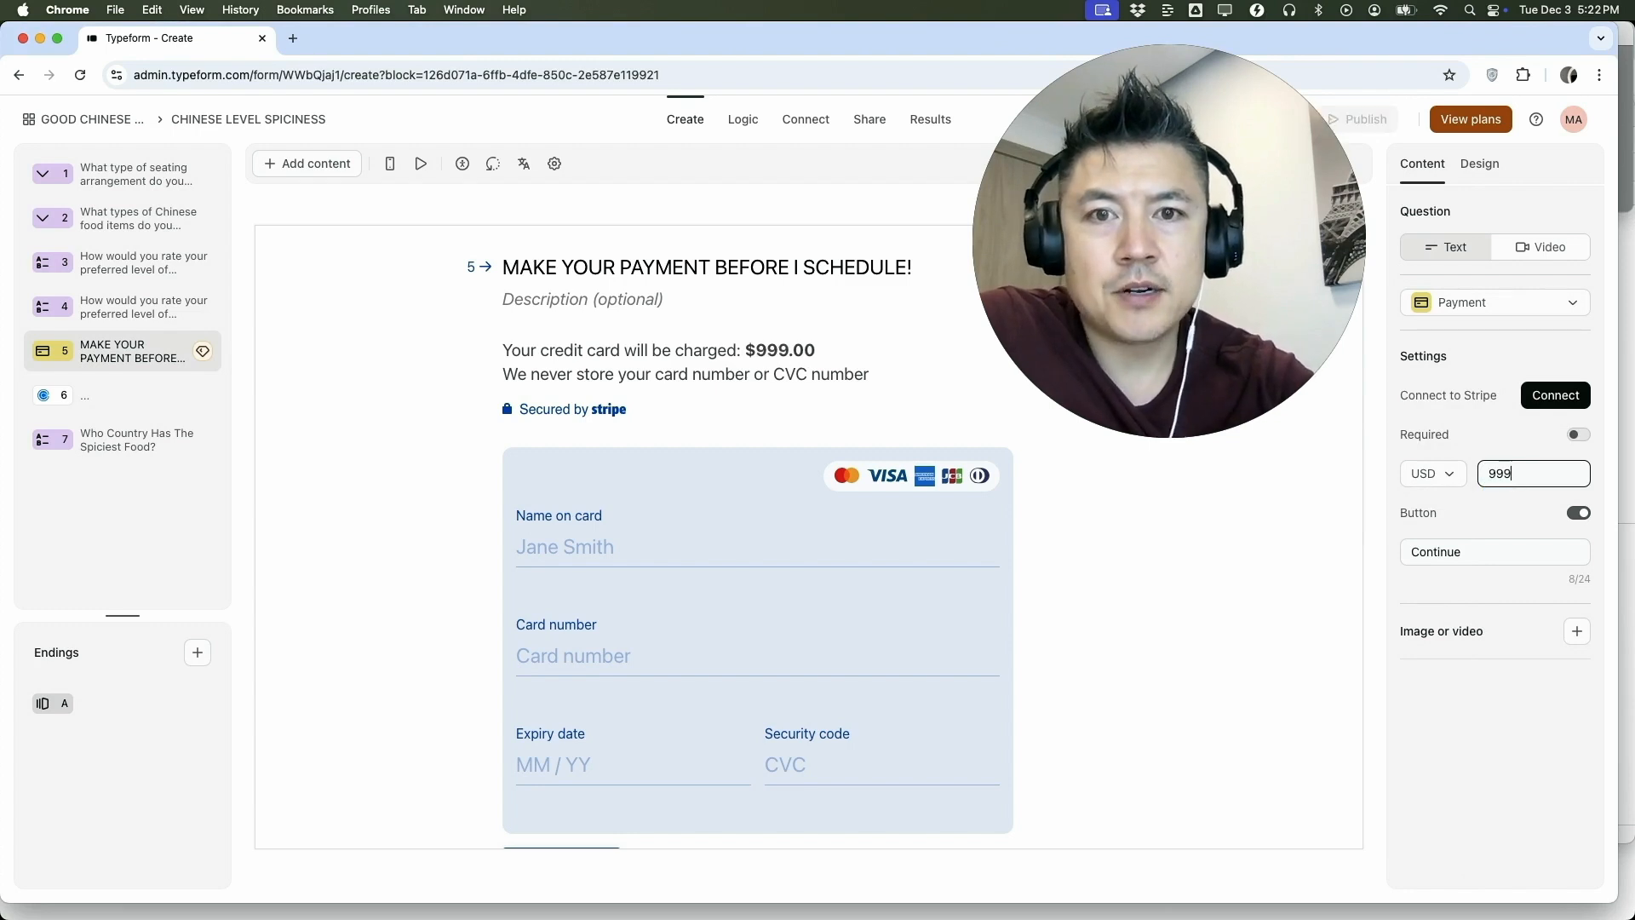
Change the payment question's button label to "GIVE ME MY CHINESE FOOD!".
scroll(1025, 639, "down", 1)
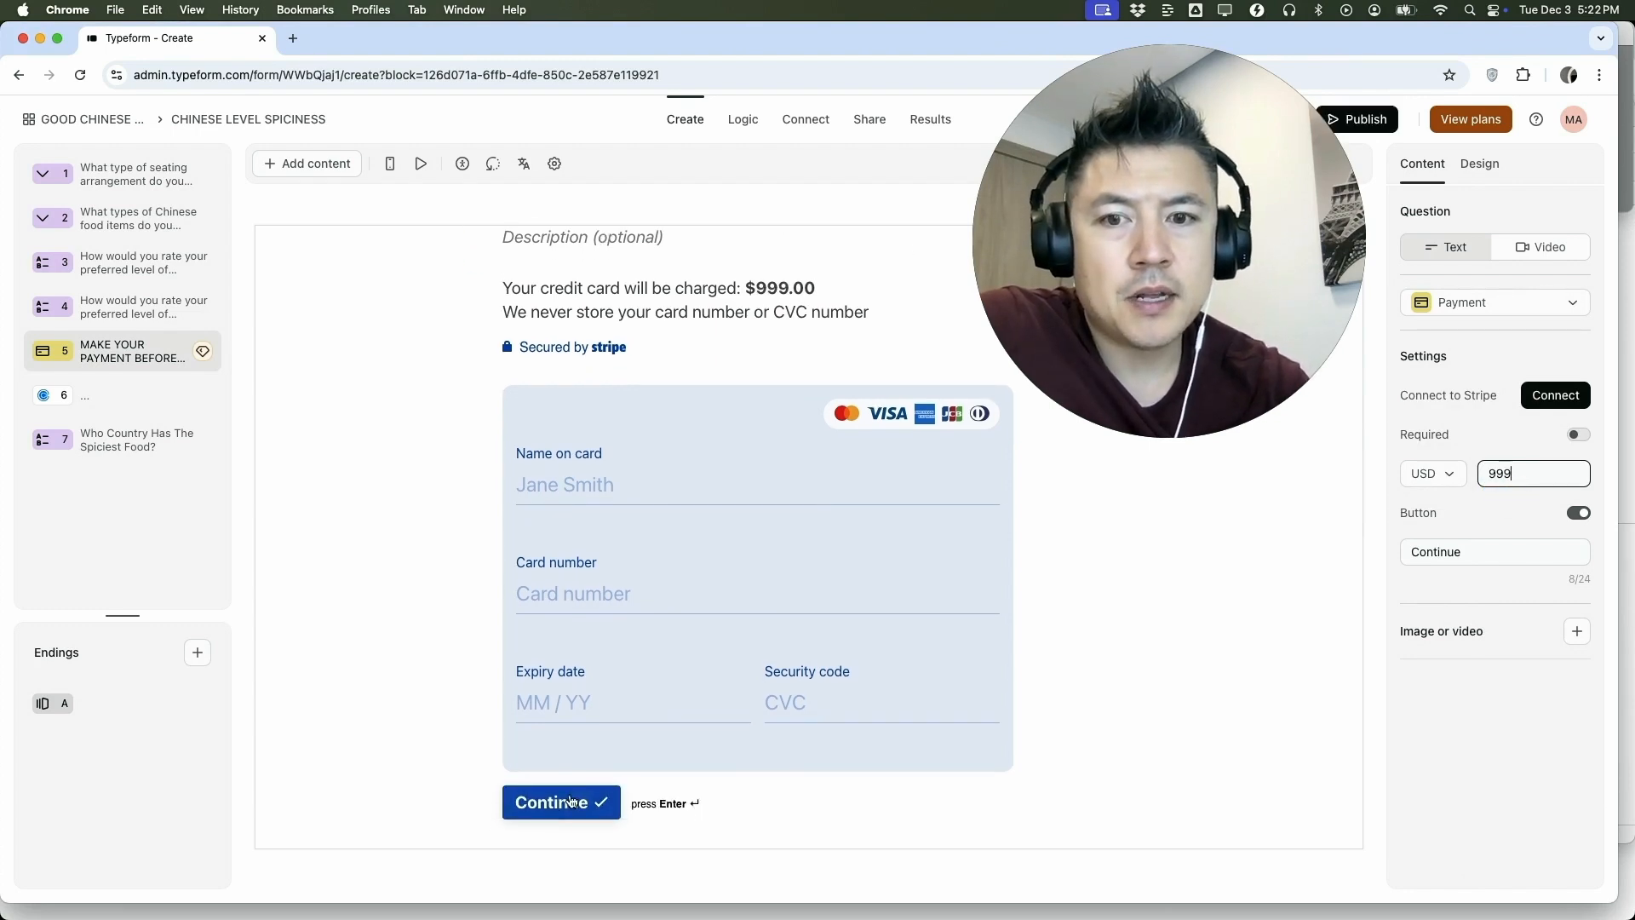
double_click(1445, 551)
type("GIVE ")
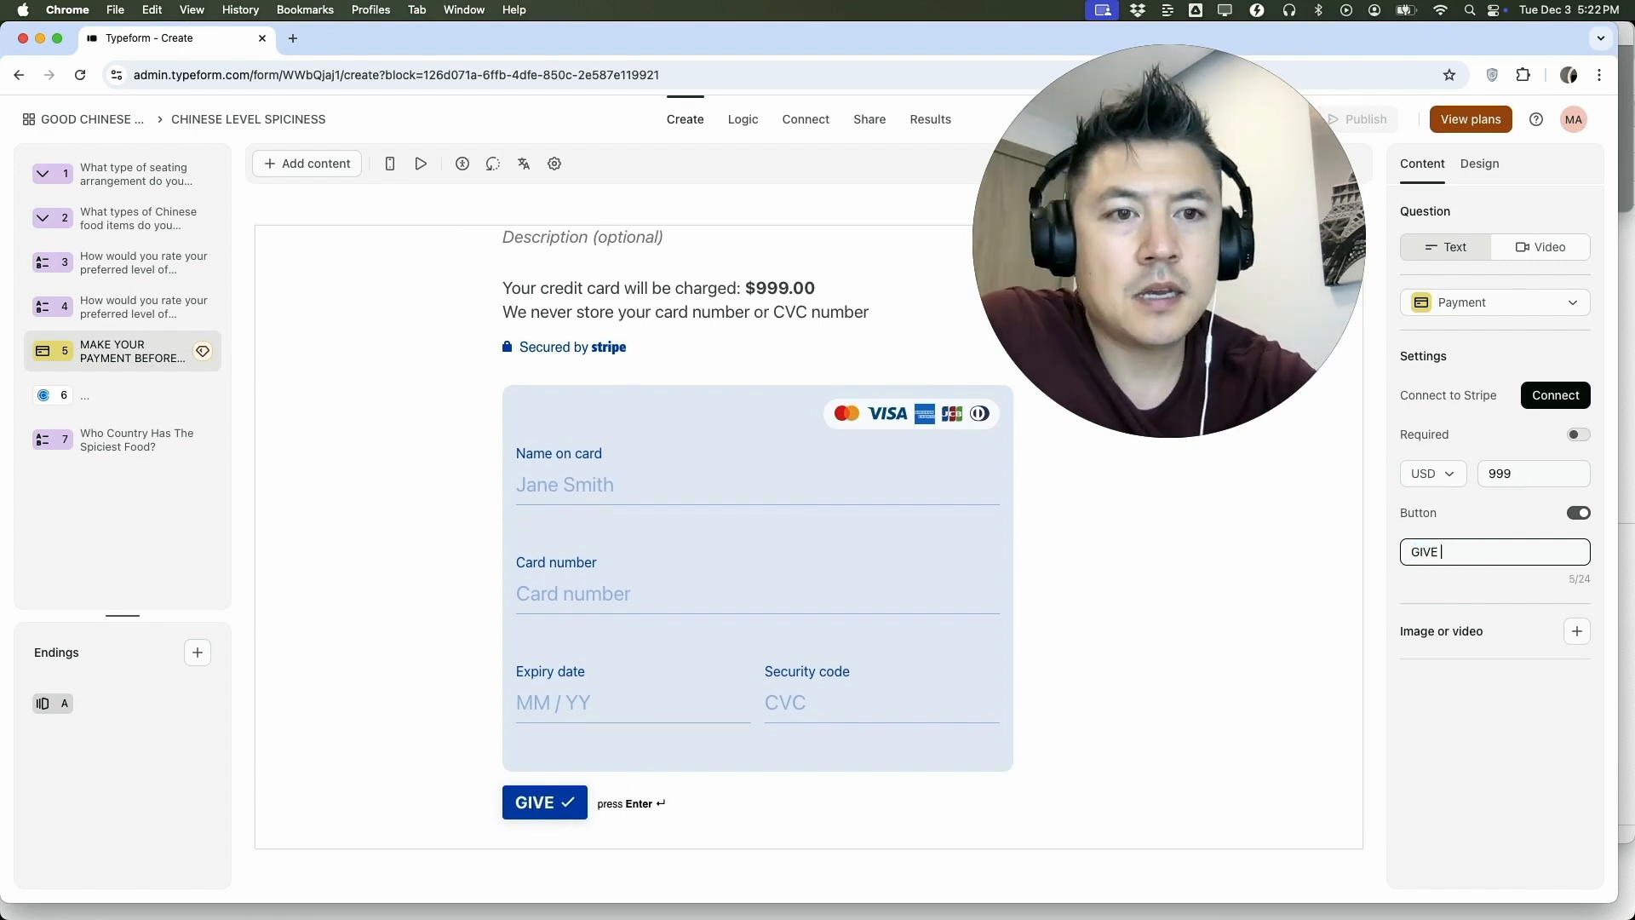
type("ME MY CHINESE FOOD!")
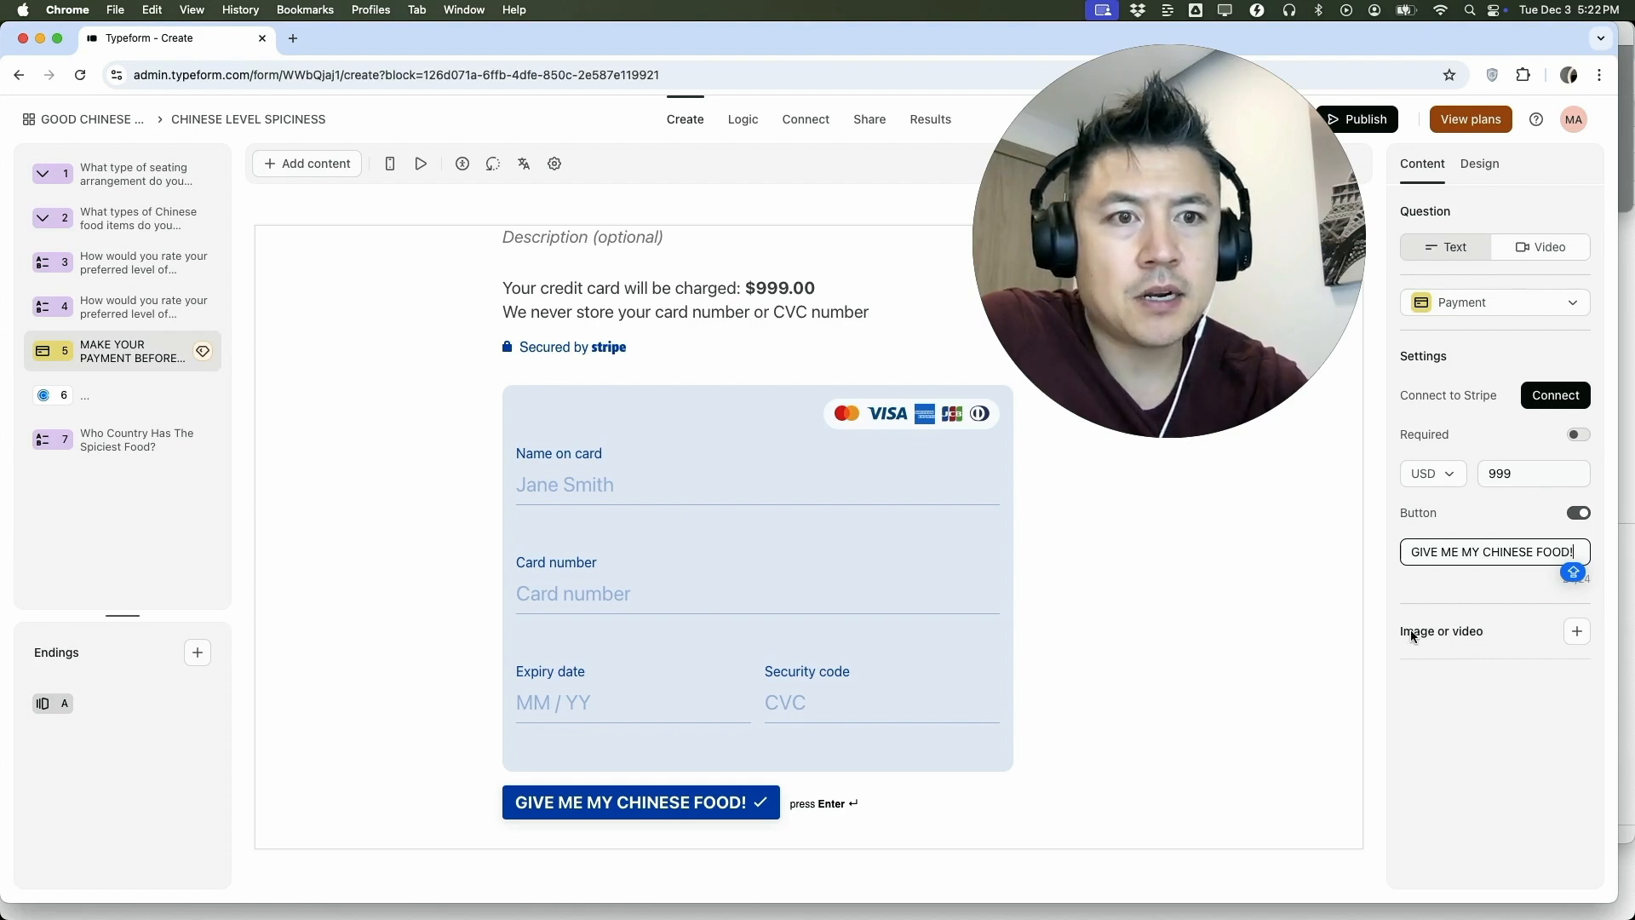
Start connecting the payment question to Stripe and submit the Stripe account's e-mail and login form.
left_click(1555, 397)
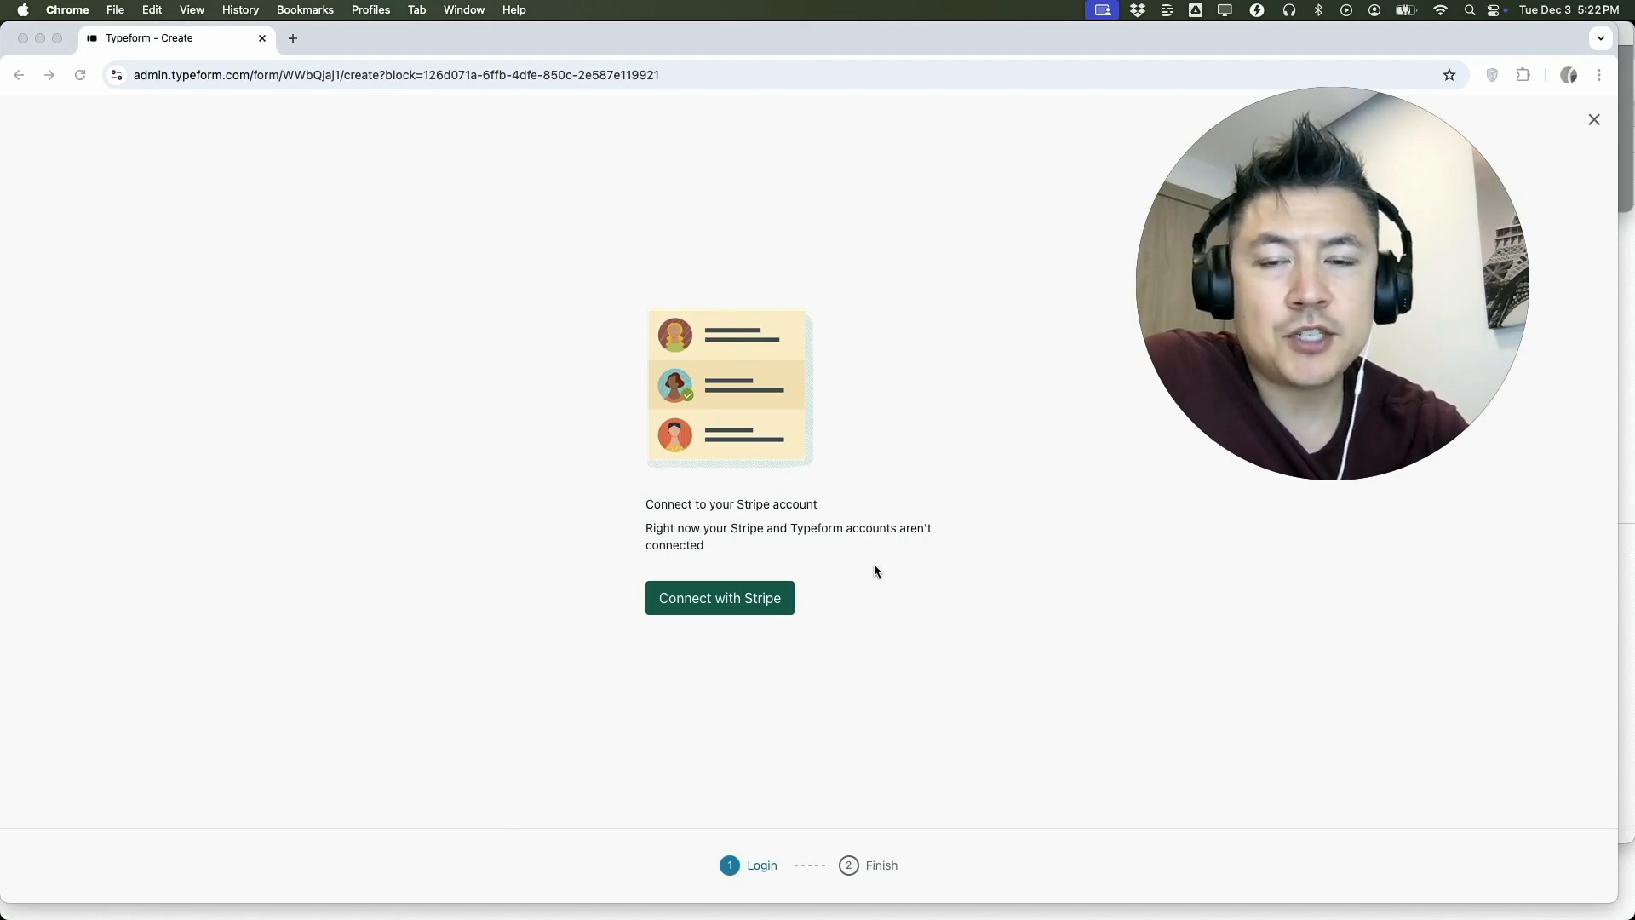
left_click(739, 601)
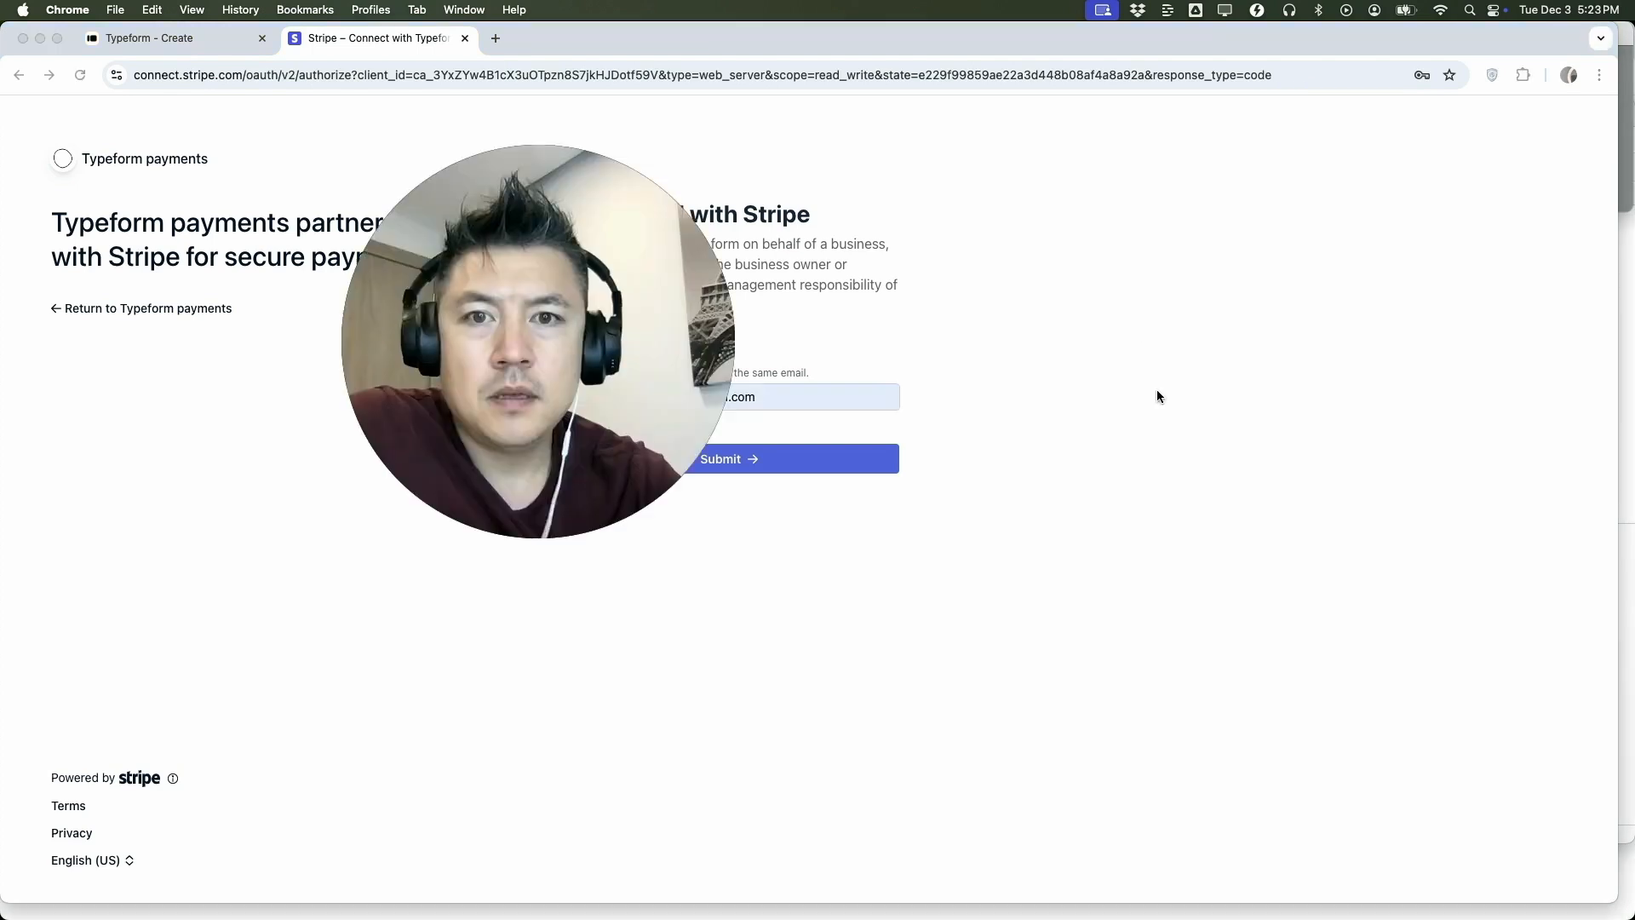
left_click(841, 467)
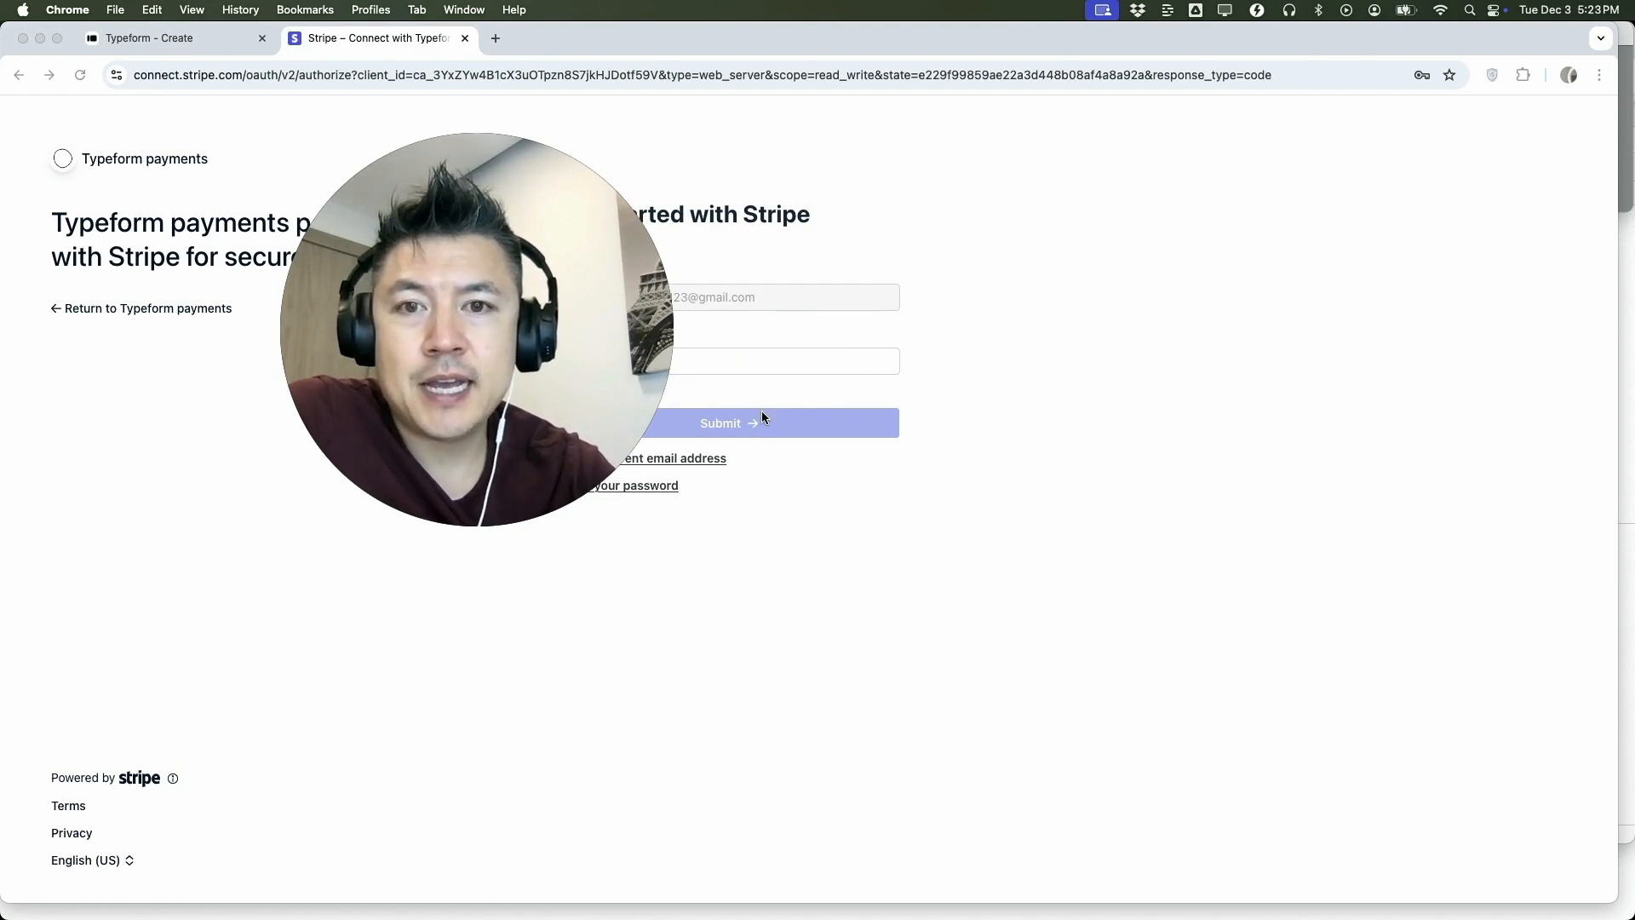
left_click(794, 422)
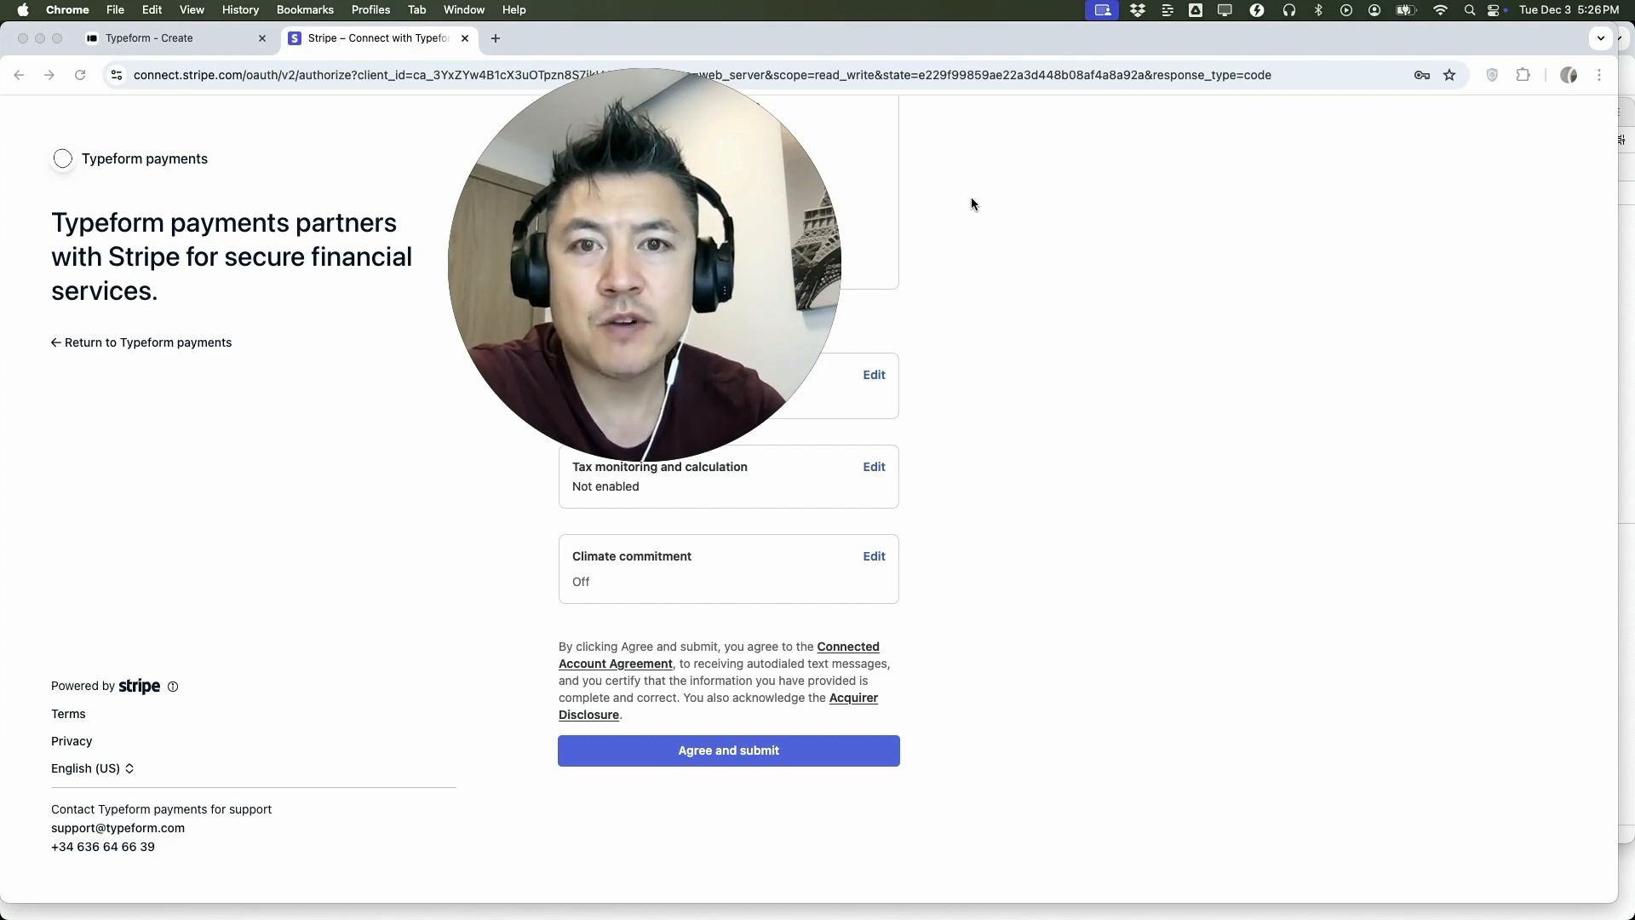
Agree to and submit the Stripe account details, then close the finished connection and return to the form editor.
left_click(609, 755)
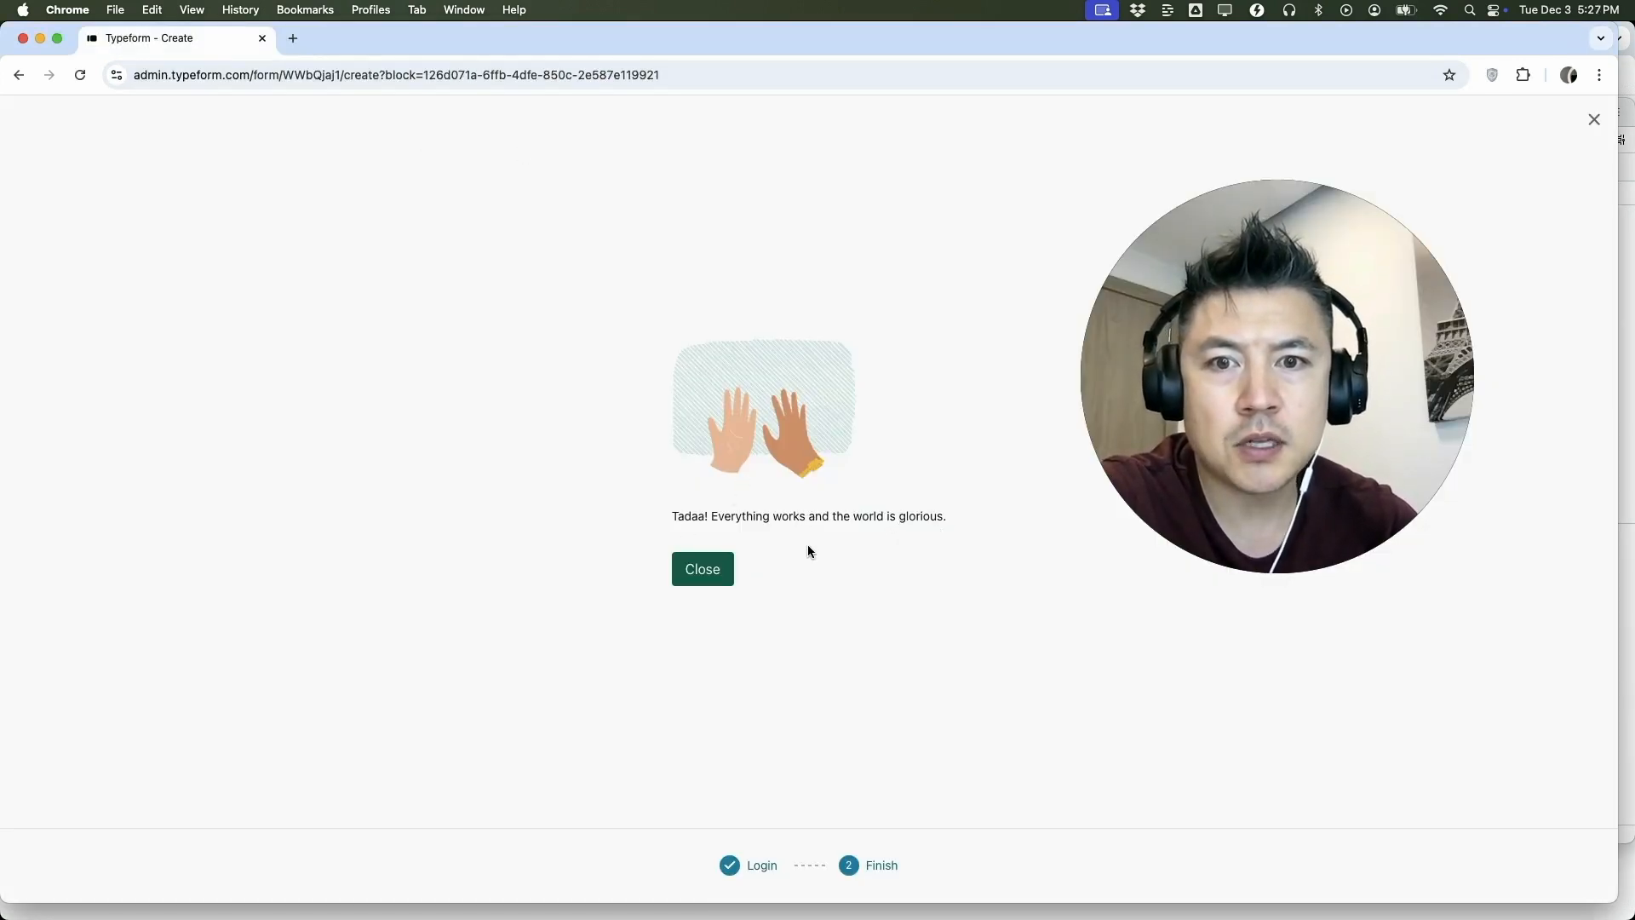
left_click(703, 570)
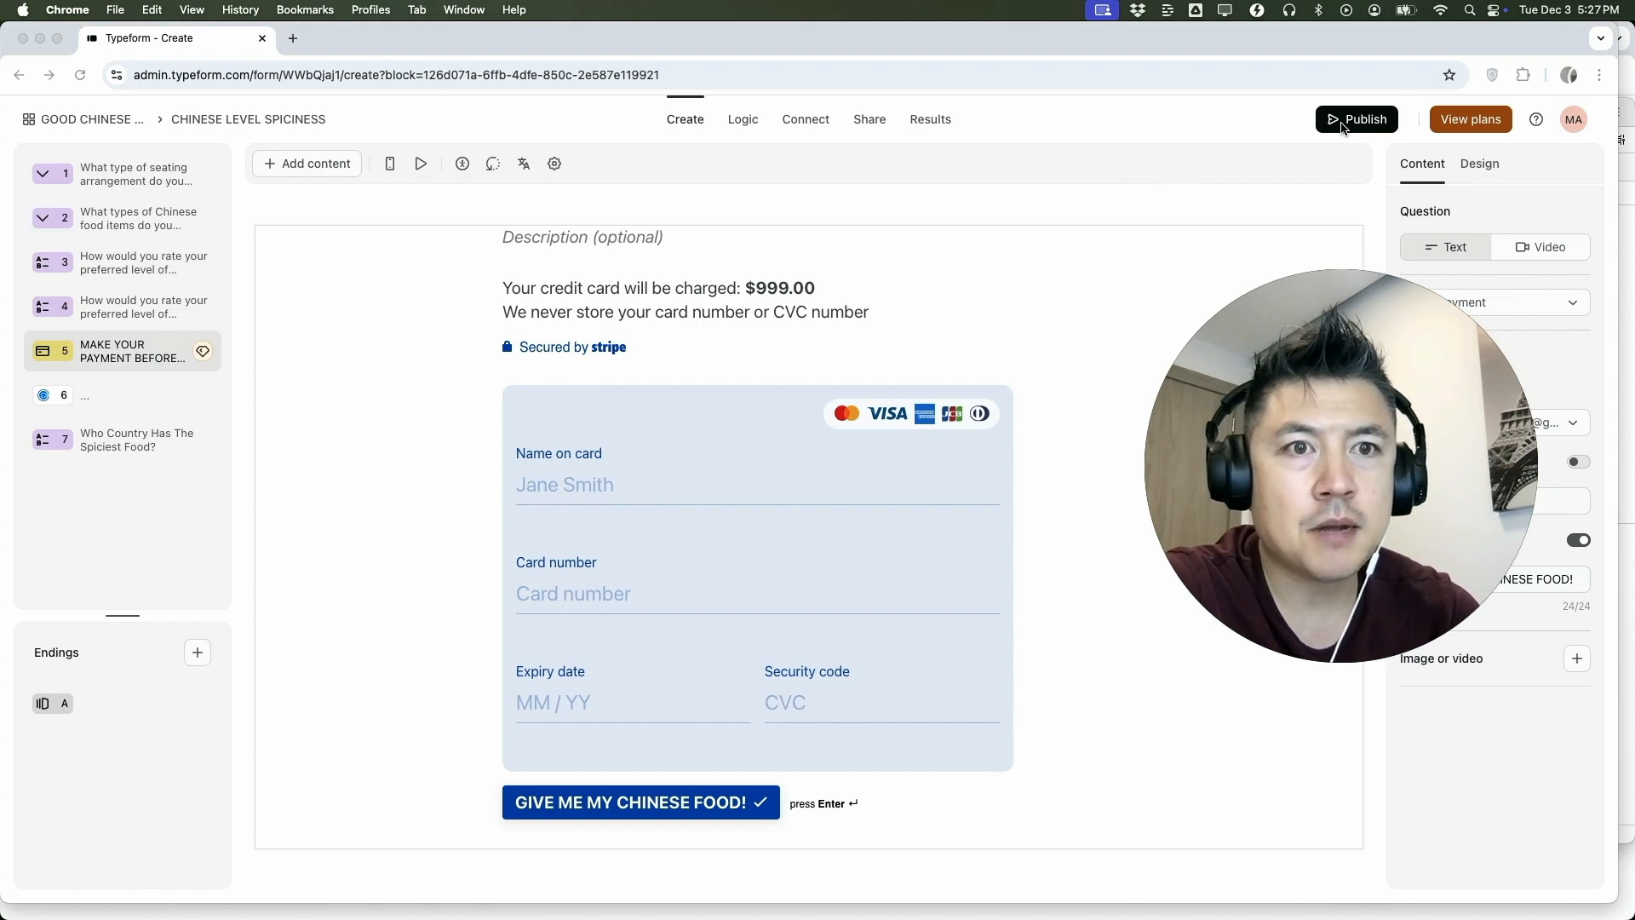
left_click(1271, 141)
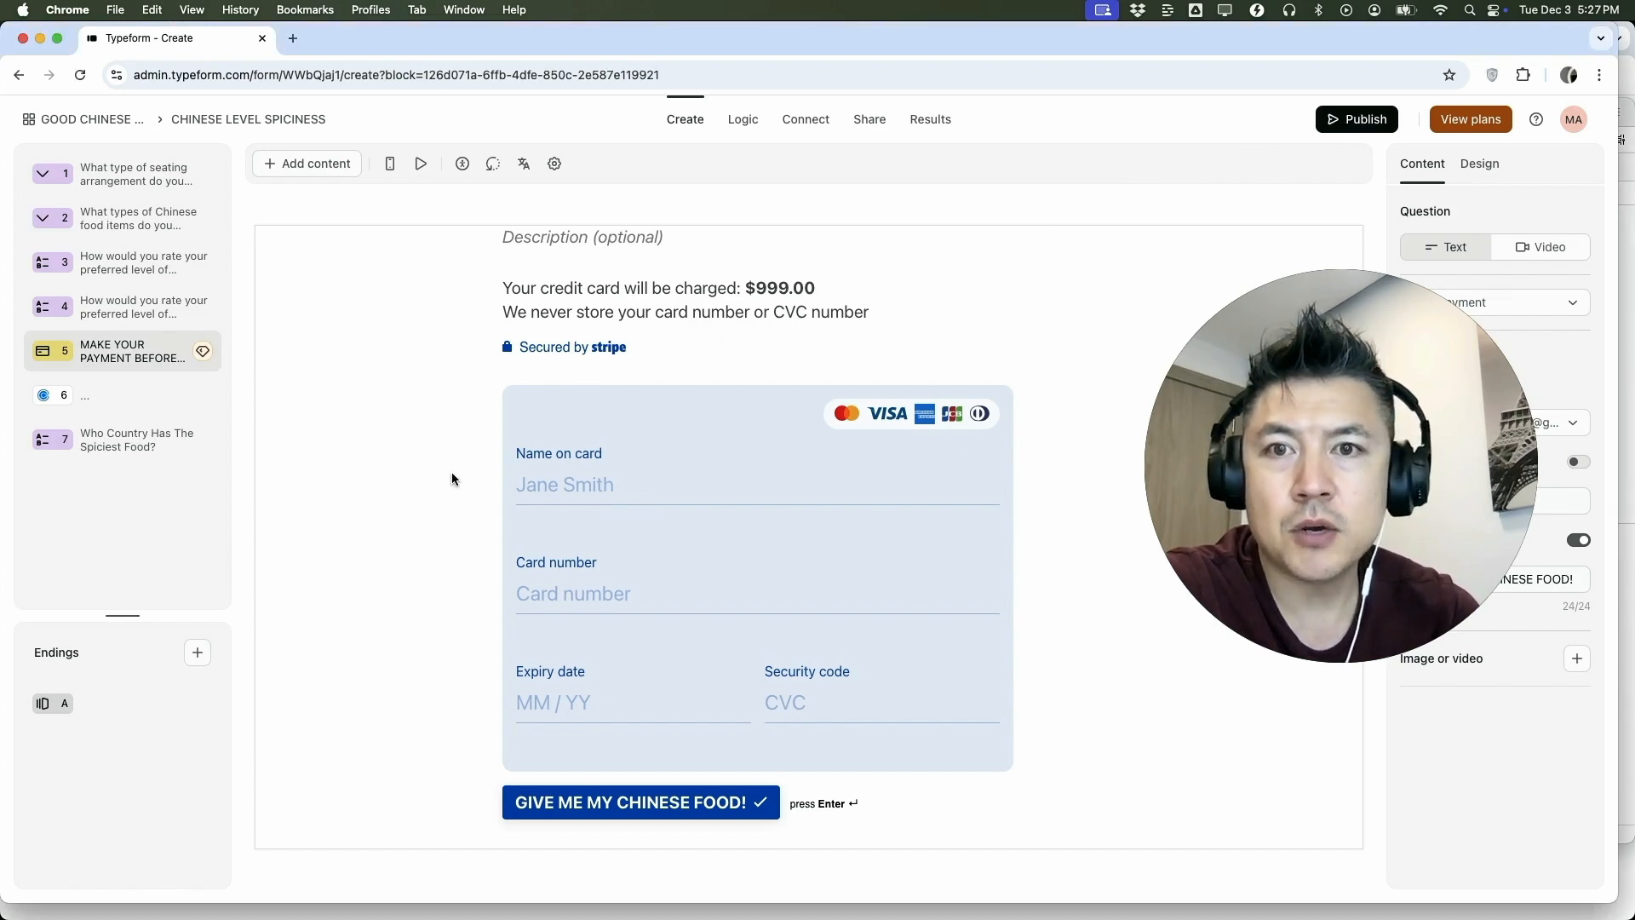